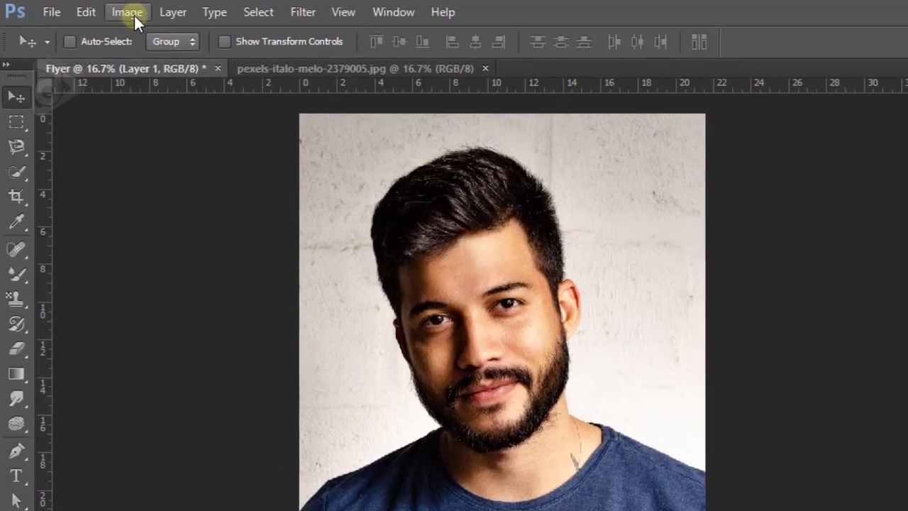
Open the Brightness/Contrast adjustment for Layer 1 and place its dialog beside the portrait
click(134, 16)
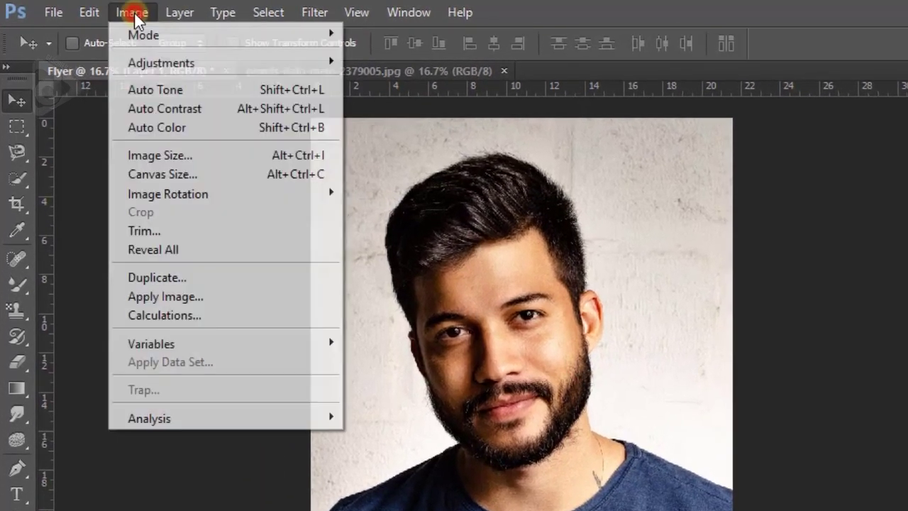
mouse_move(160, 61)
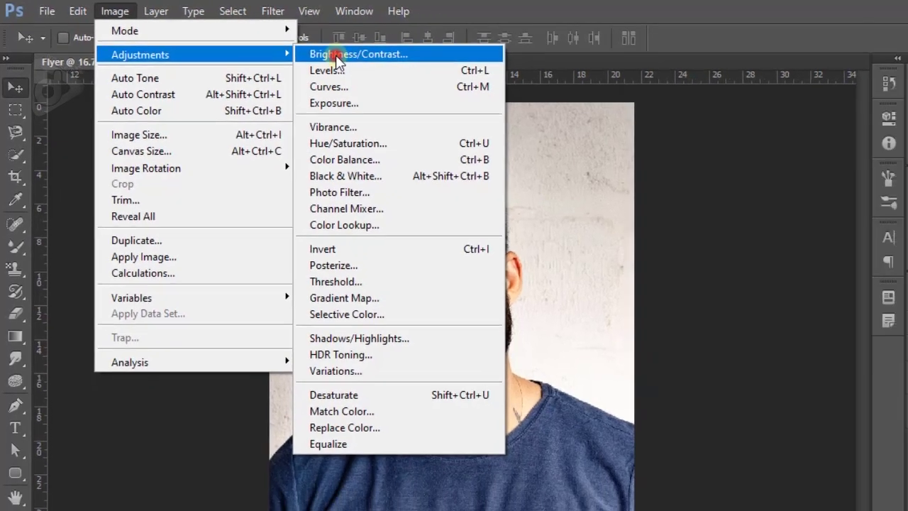
click(413, 62)
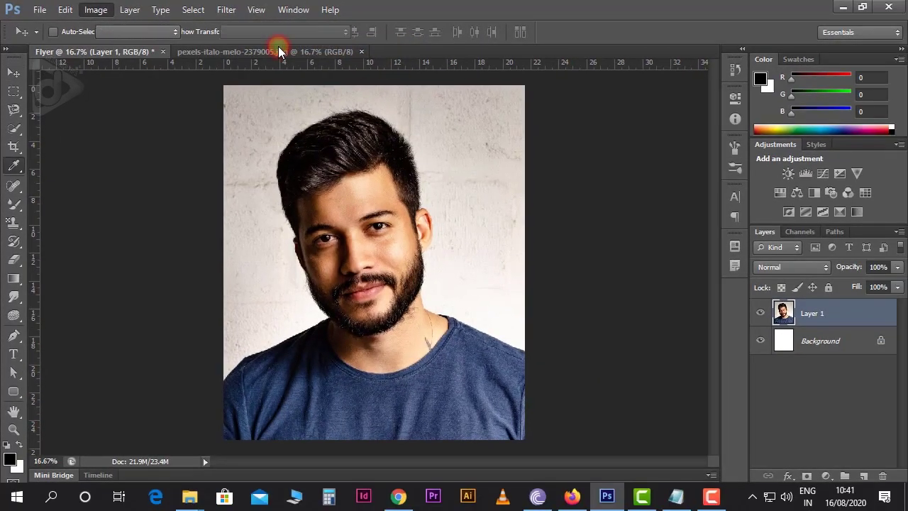
drag(693, 82, 588, 148)
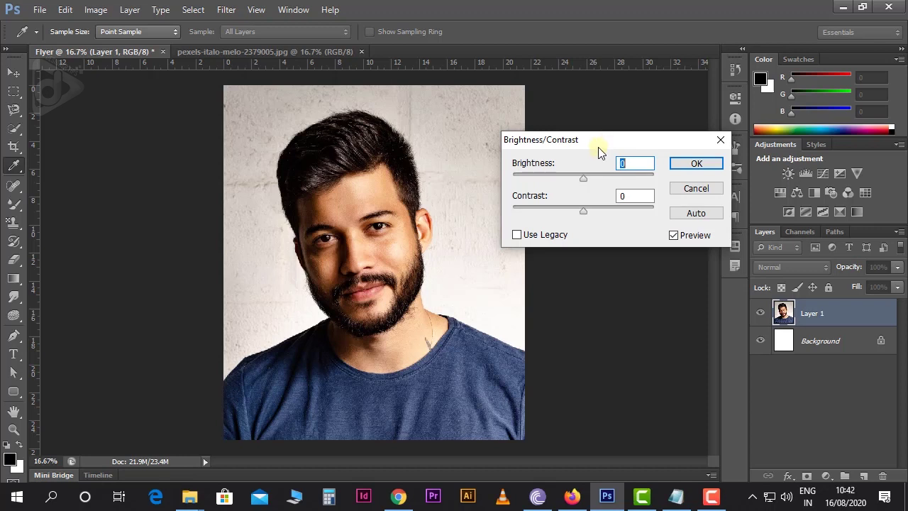
drag(598, 146, 616, 138)
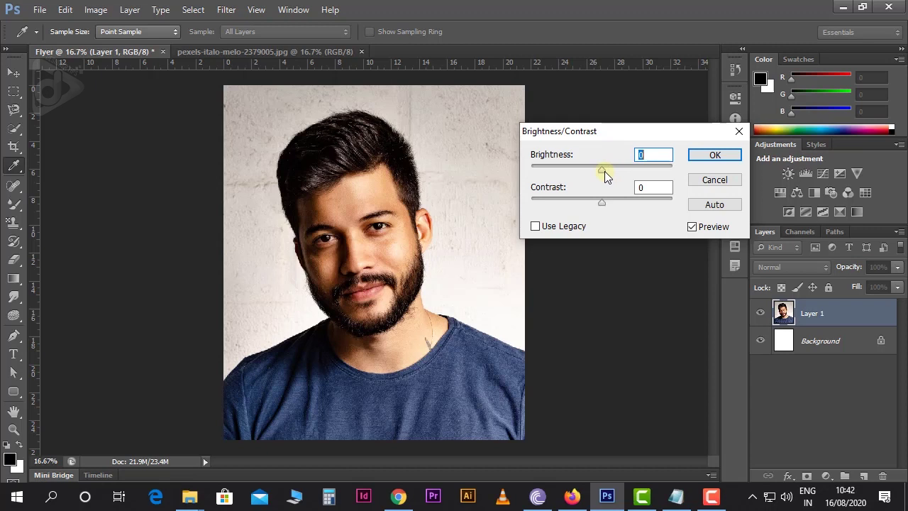
Try brightness values of 36, 83 and -80 on the portrait and reset the brightness to 0
drag(604, 172, 617, 169)
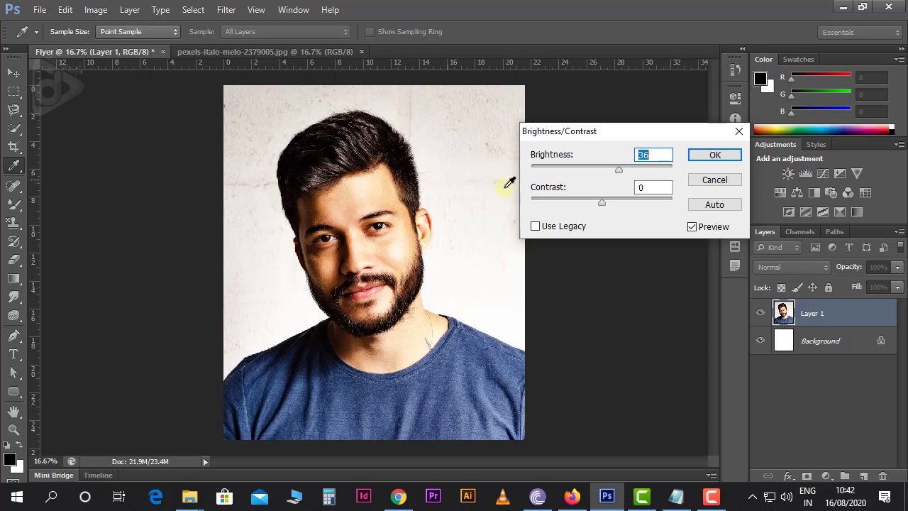
drag(619, 170, 641, 172)
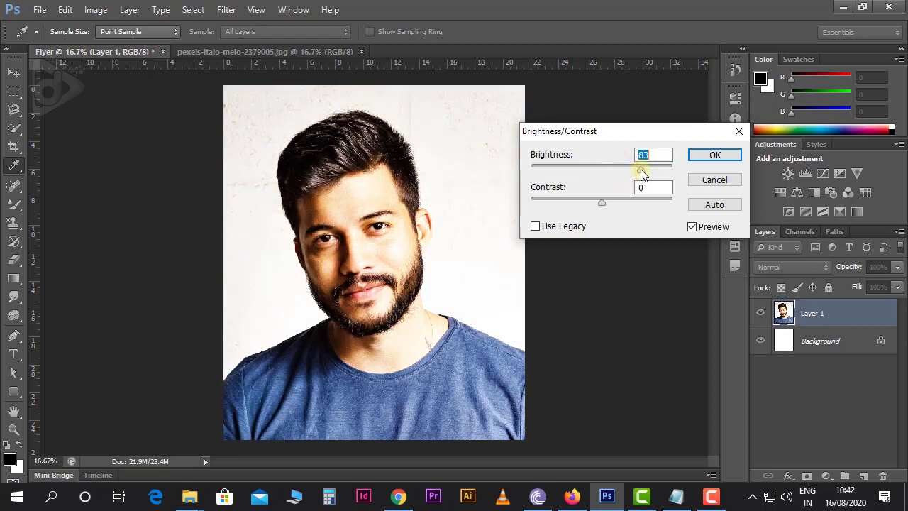
drag(641, 173, 564, 177)
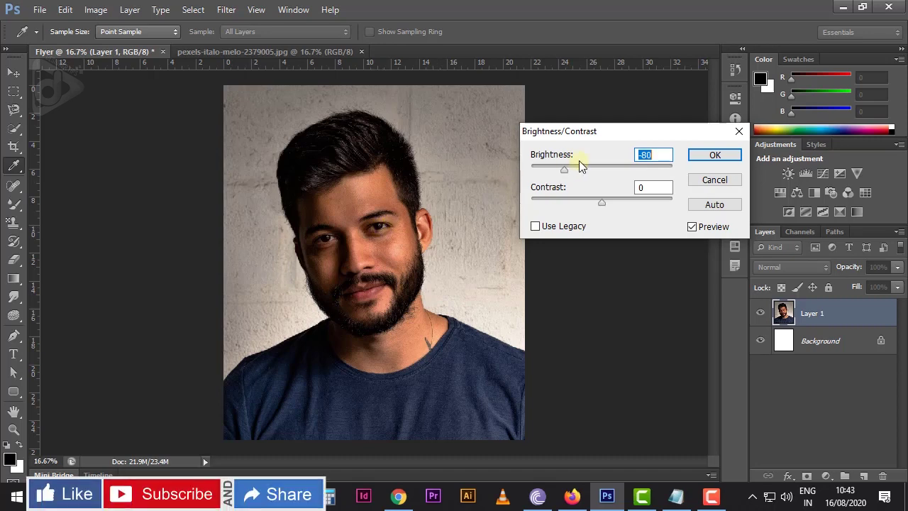
drag(567, 176, 588, 181)
text(0)
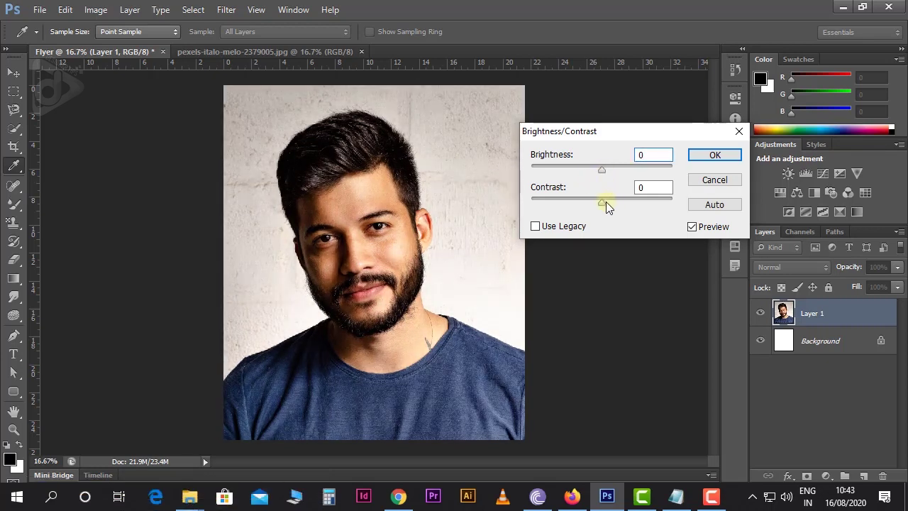
Try contrast values of 48, -49 and -1 on the portrait
drag(603, 201, 645, 205)
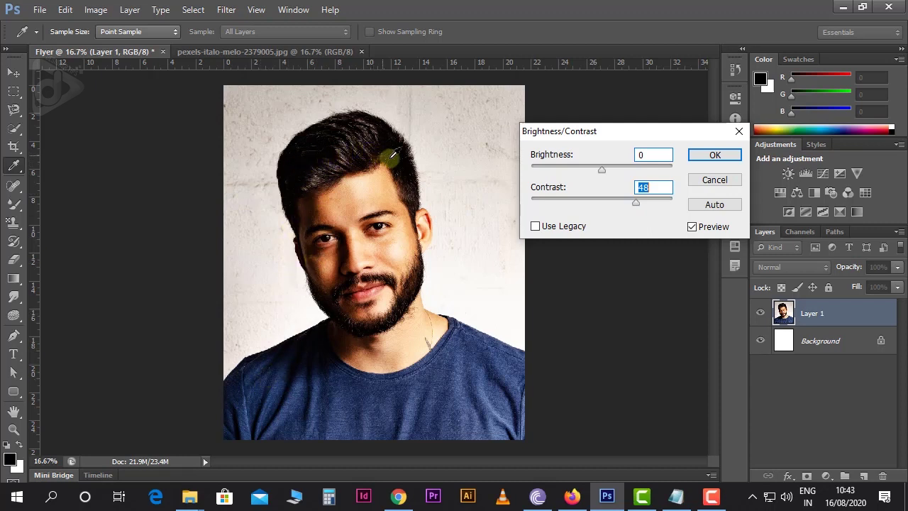
drag(637, 199, 534, 220)
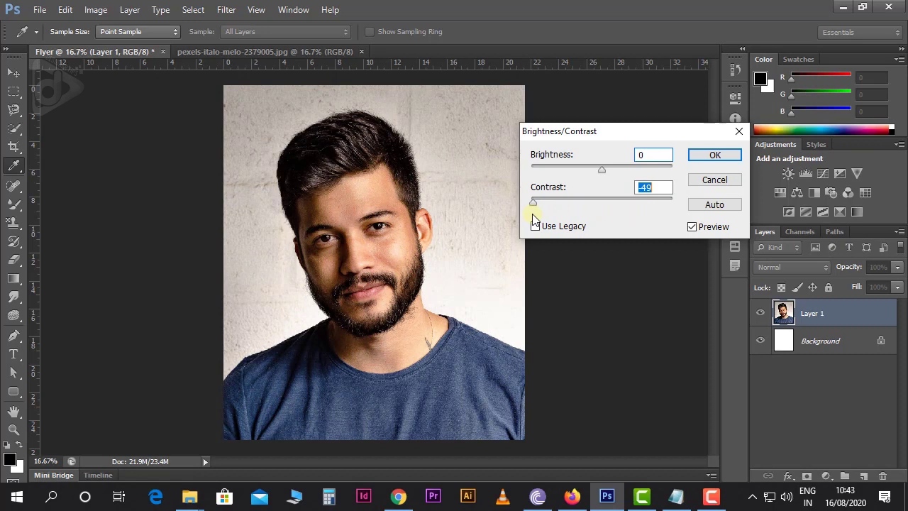
click(597, 207)
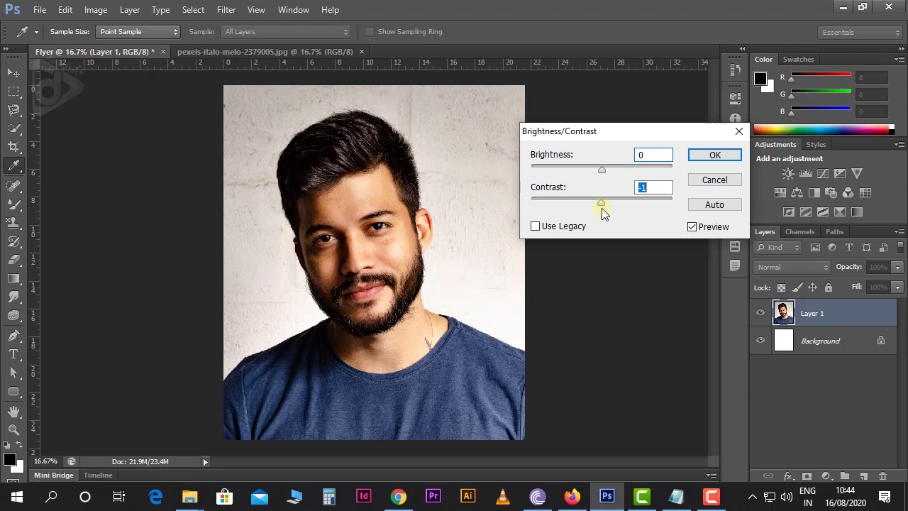
Set the contrast to 35 and the brightness to 32, and compare the portrait with the preview off and on
text(35)
drag(601, 170, 617, 175)
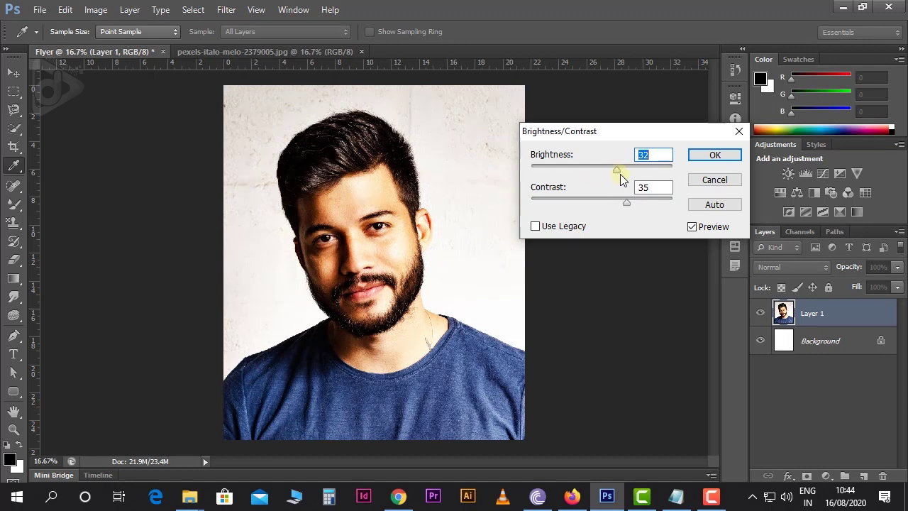
click(694, 228)
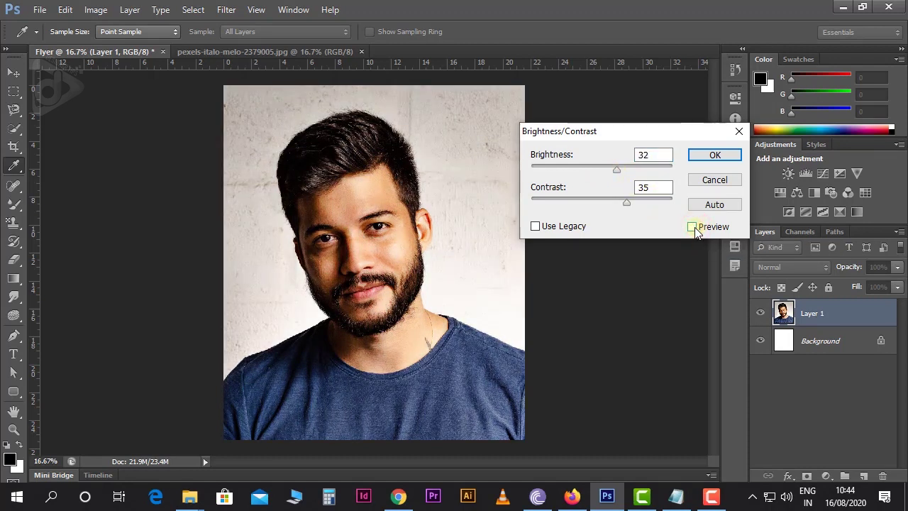
click(692, 228)
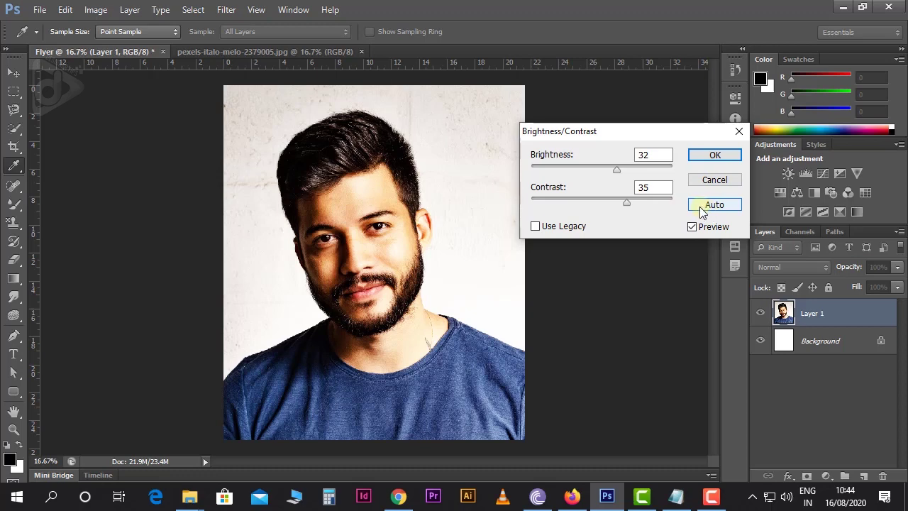
Apply the automatic brightness and contrast correction to the portrait and activate the Move tool
click(700, 208)
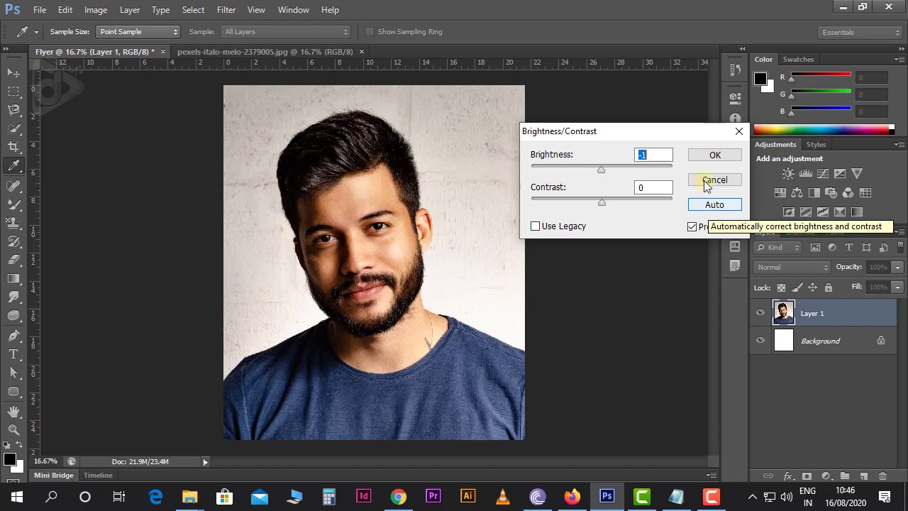
click(712, 157)
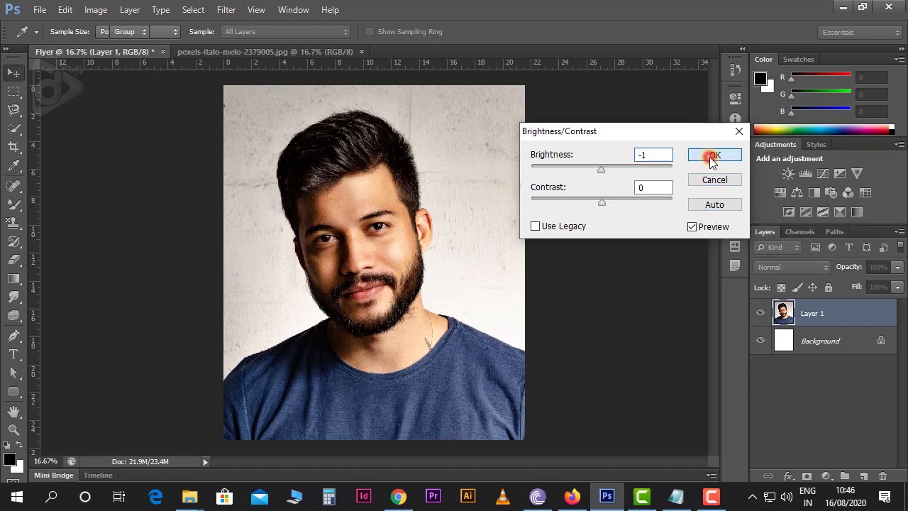
key(v)
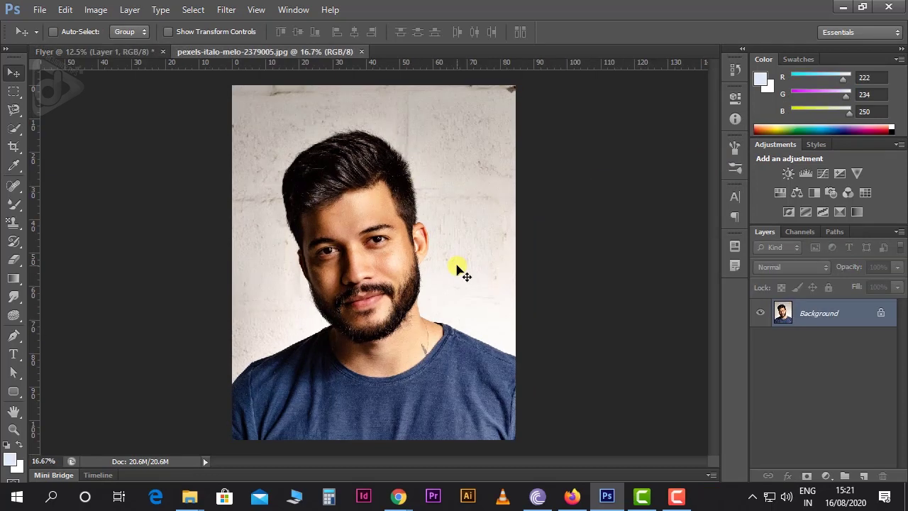
Open the photo nikon (89) from the PHOTOSHOP 3 folder
key(ctrl+o)
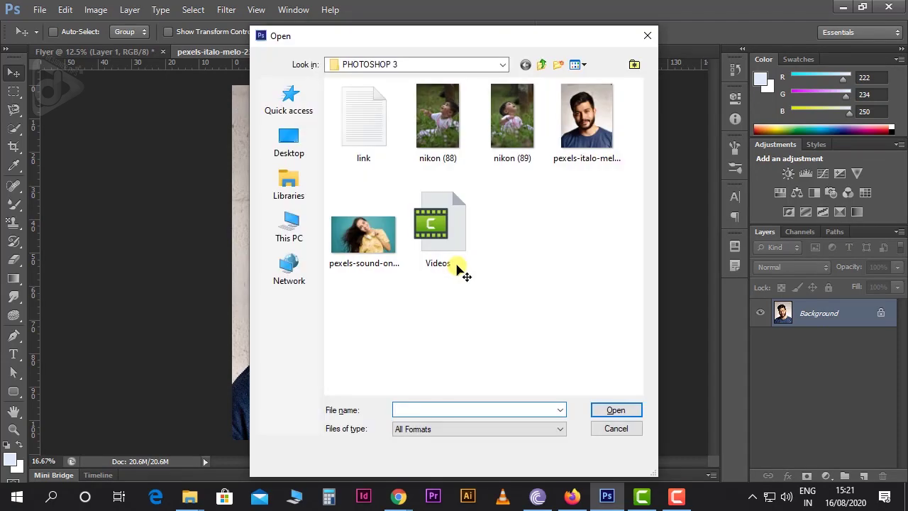
click(504, 128)
click(614, 410)
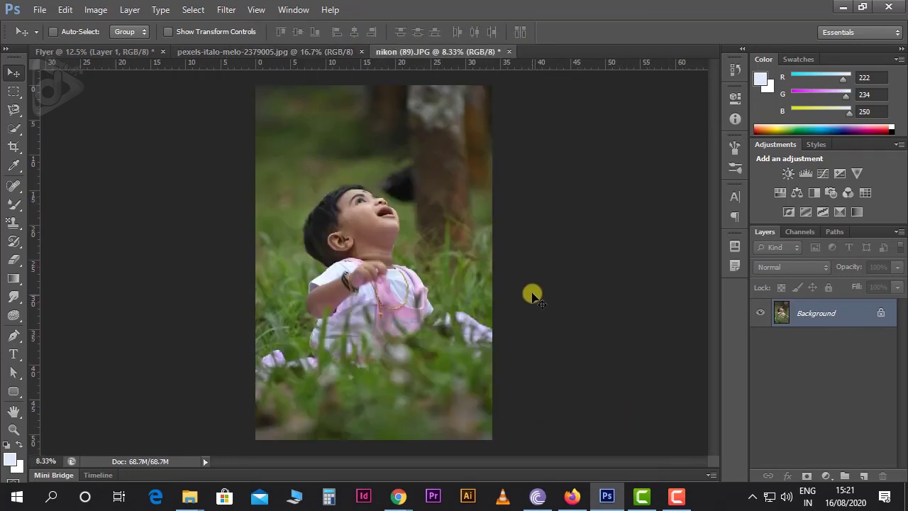
key(ctrl+plus)
key(ctrl+minus)
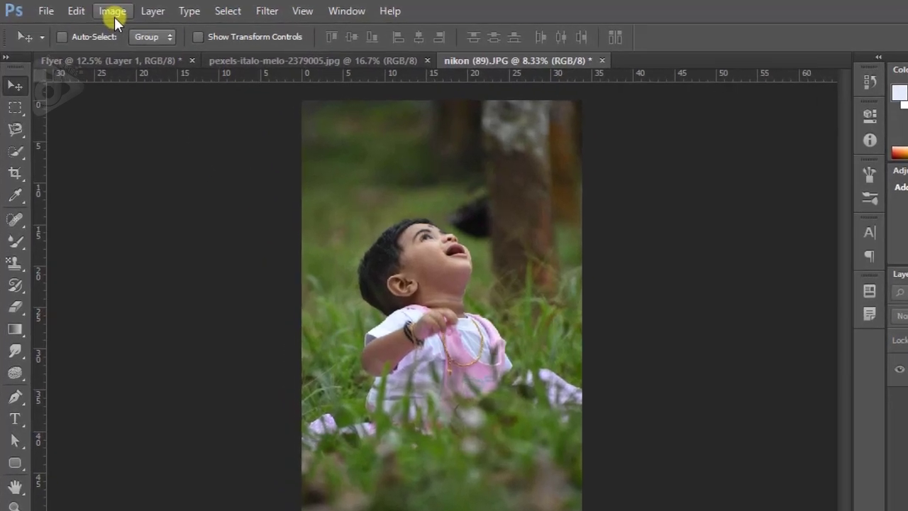
Open the Levels adjustment for the child photo and place its dialog beside the picture
click(95, 10)
click(149, 60)
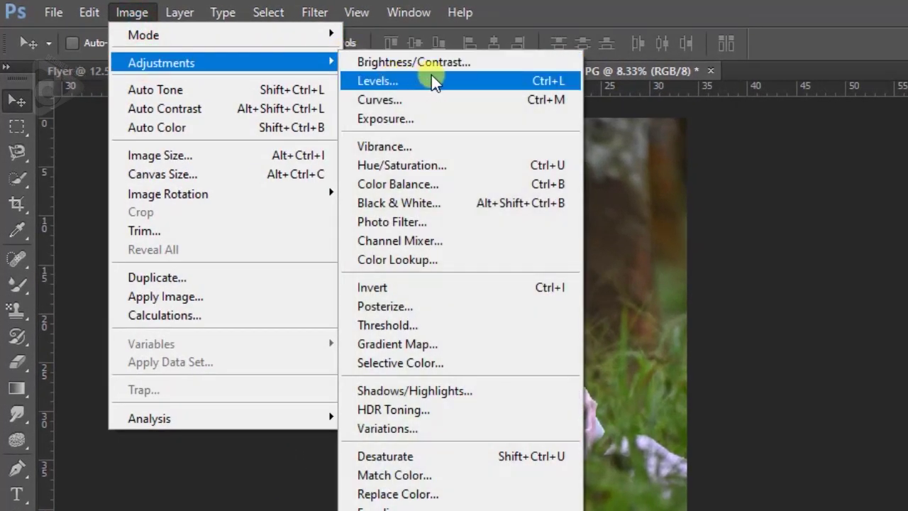
click(546, 82)
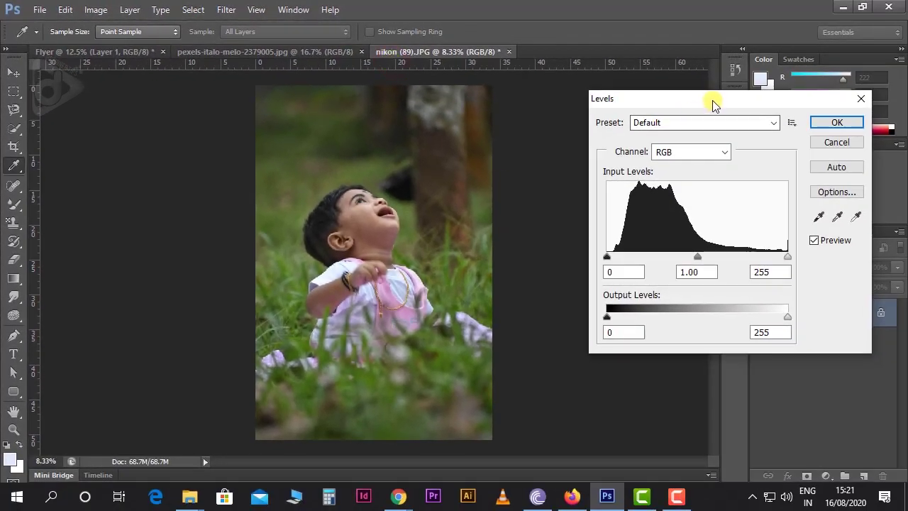
drag(699, 106, 604, 120)
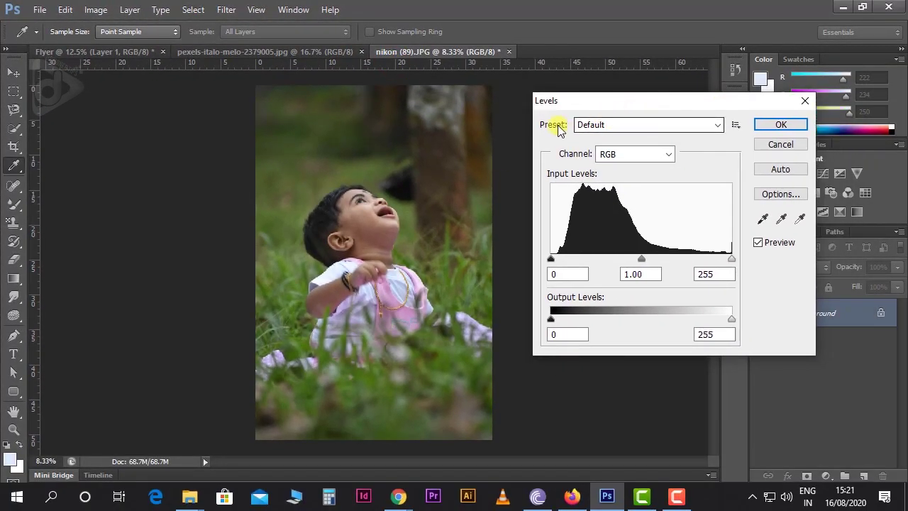
Try the Levels presets Darker, Increase Contrast 1 and Increase Contrast 2, and restore the Default preset
click(603, 124)
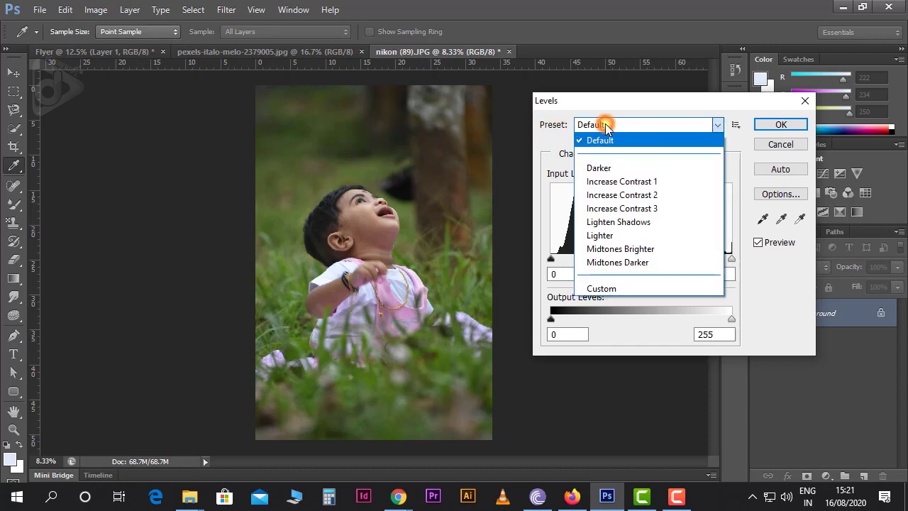
click(598, 168)
click(610, 123)
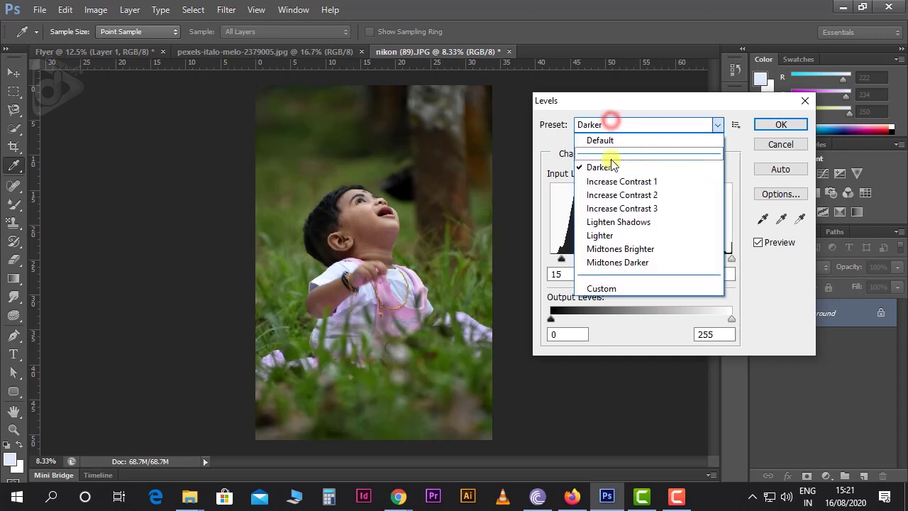
click(610, 181)
click(613, 125)
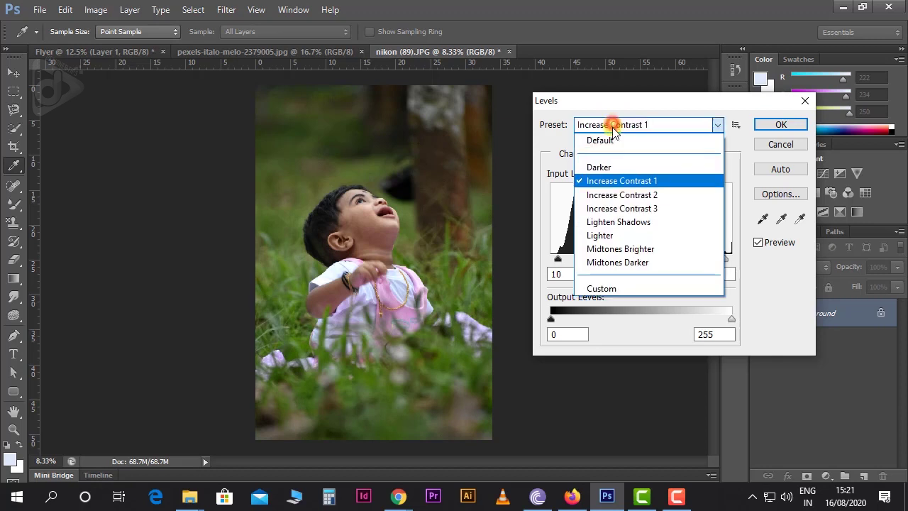
click(617, 193)
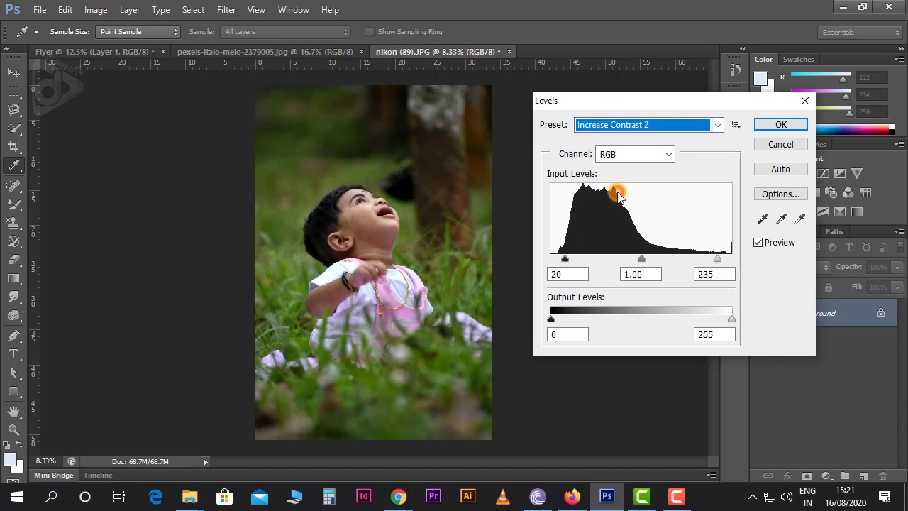
click(613, 126)
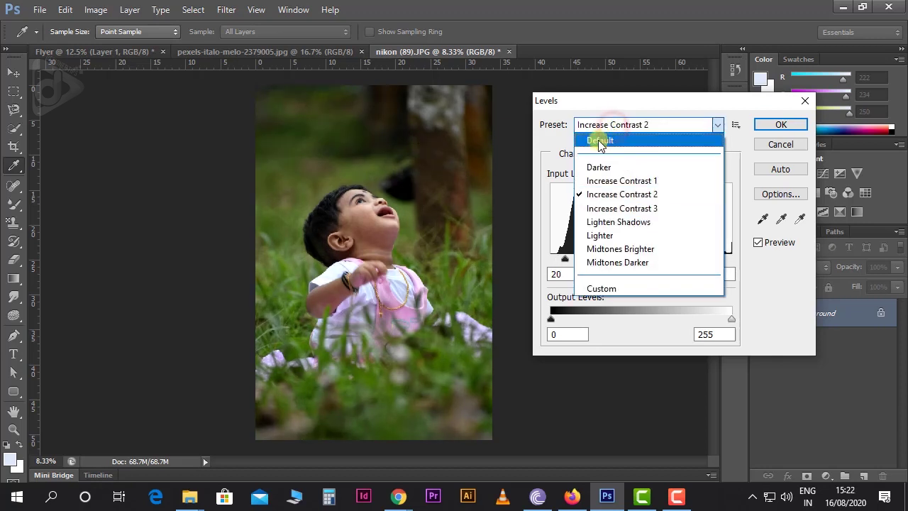
click(600, 140)
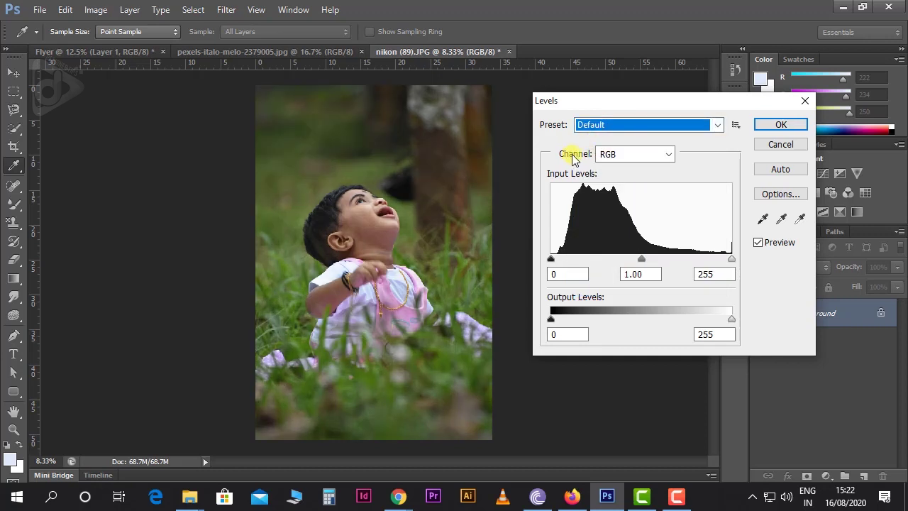
Examine the Red and Green channel histograms in Levels and return to the RGB channel
click(619, 156)
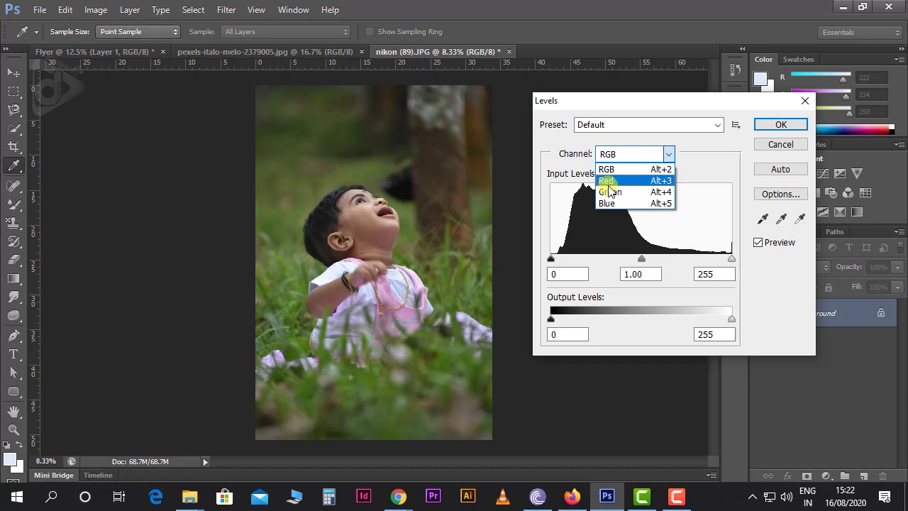
click(607, 181)
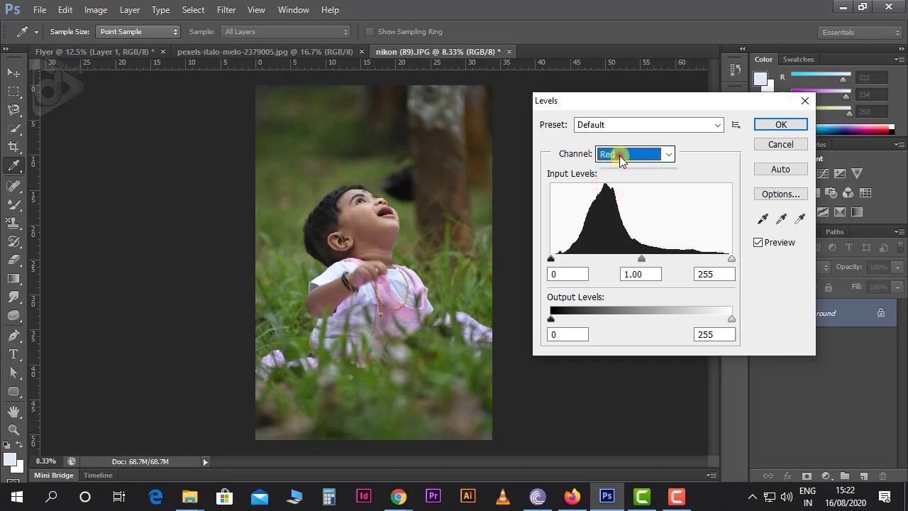
click(621, 160)
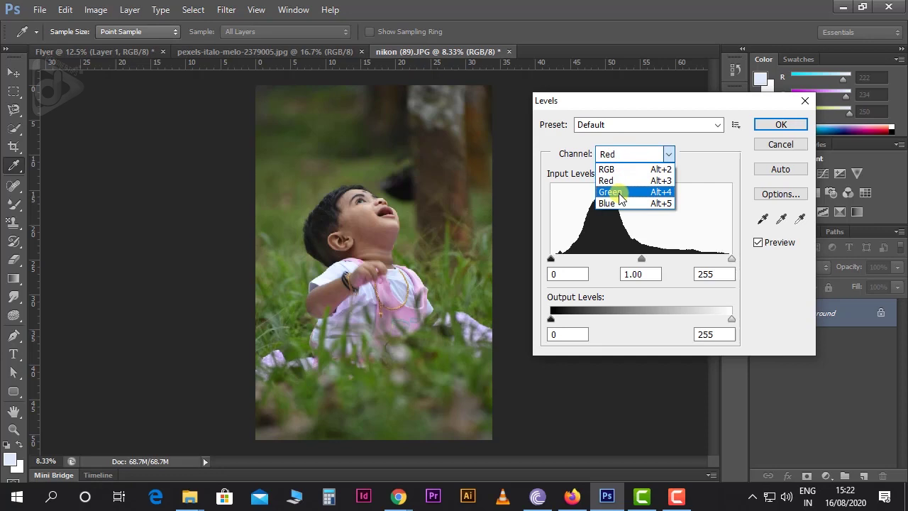
click(618, 192)
click(607, 156)
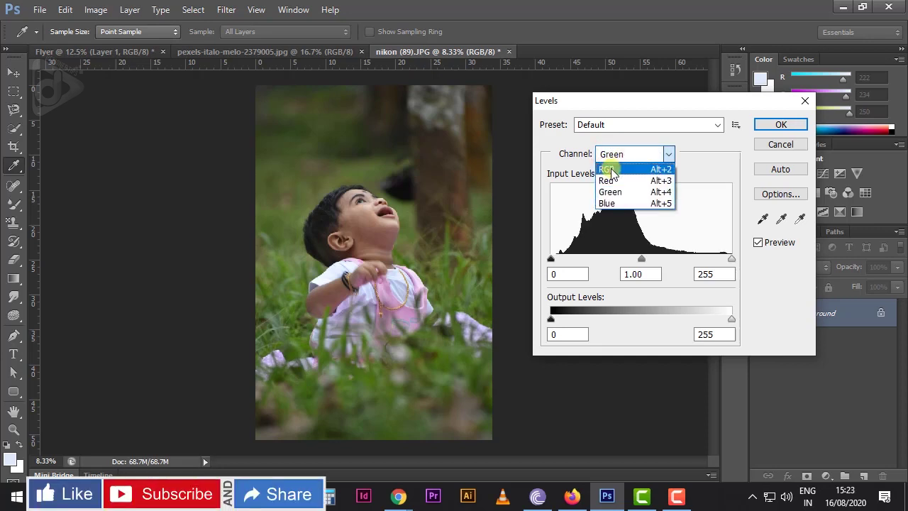
click(608, 168)
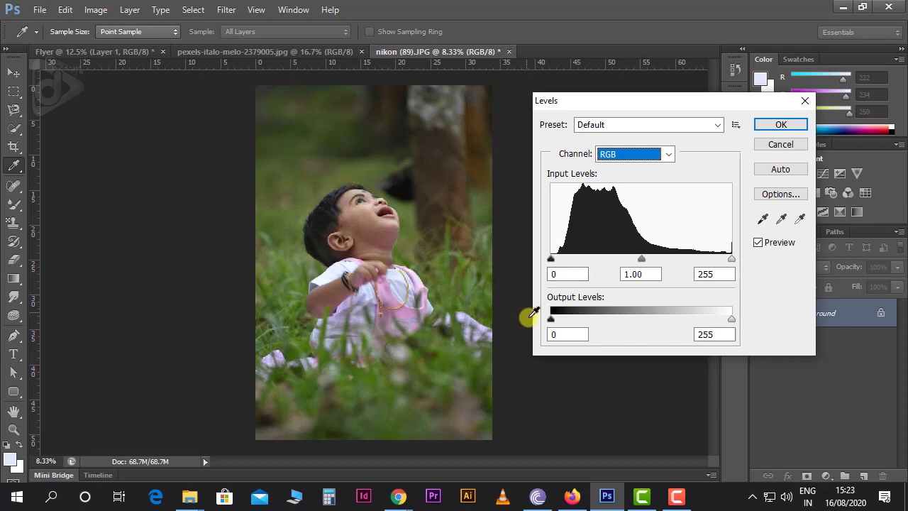
Try RGB output levels of 19 for black and 224 for white, and restore them to 0 and 255
drag(551, 319, 563, 323)
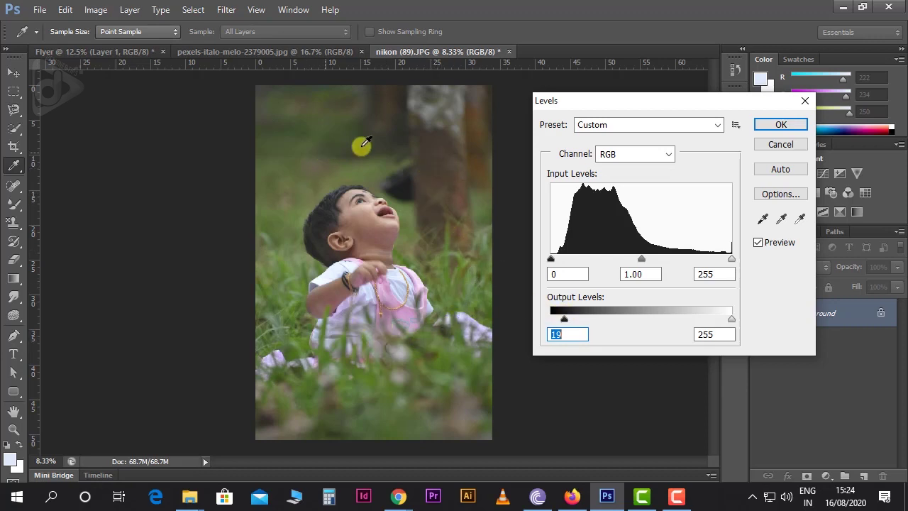
drag(732, 318, 710, 326)
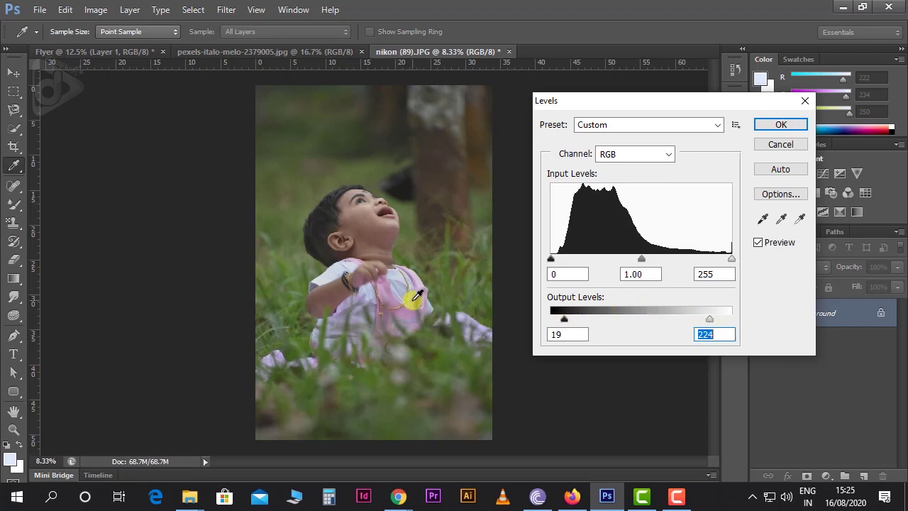
drag(564, 318, 551, 324)
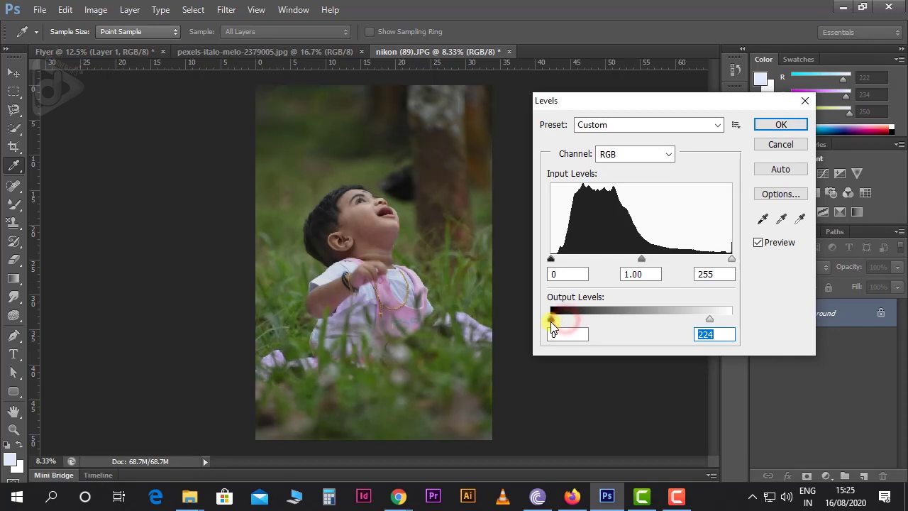
drag(710, 320, 735, 317)
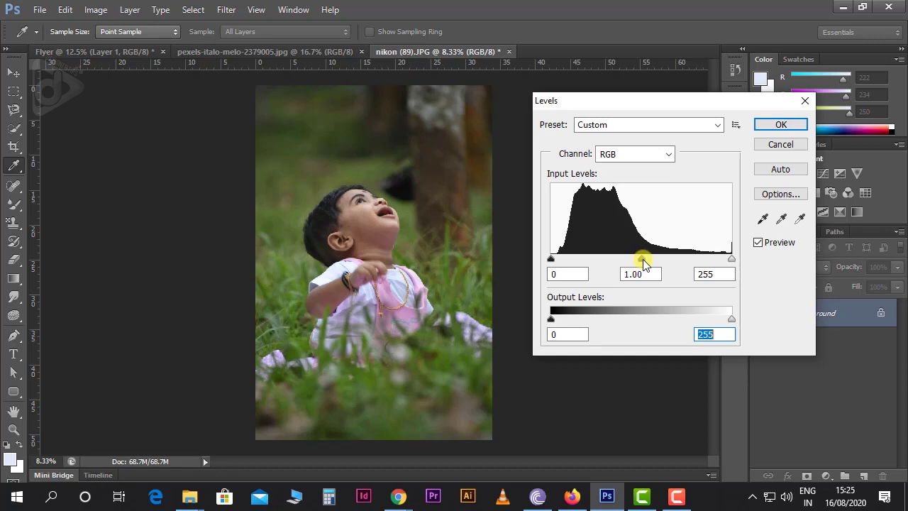
Try RGB midtone input levels of 1.40, 0.74 and 1.43, and settle on 1.05
drag(643, 263, 620, 265)
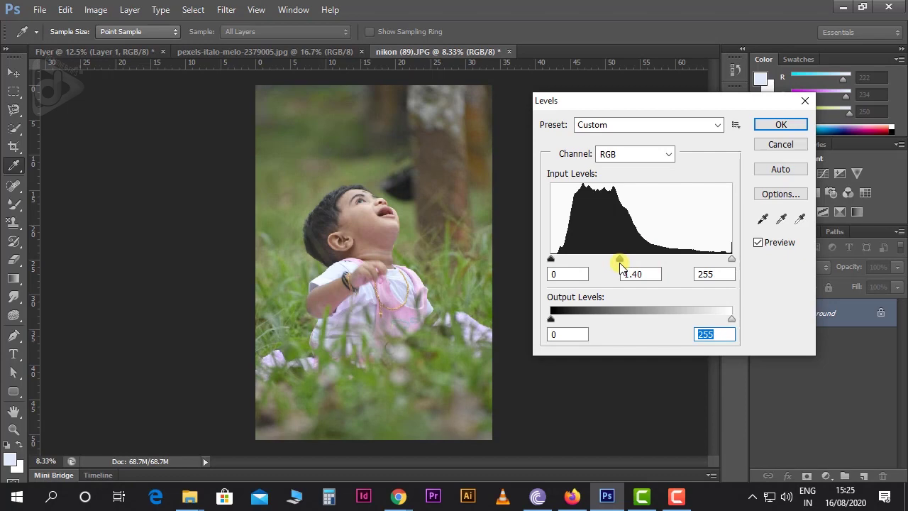
drag(620, 266, 658, 265)
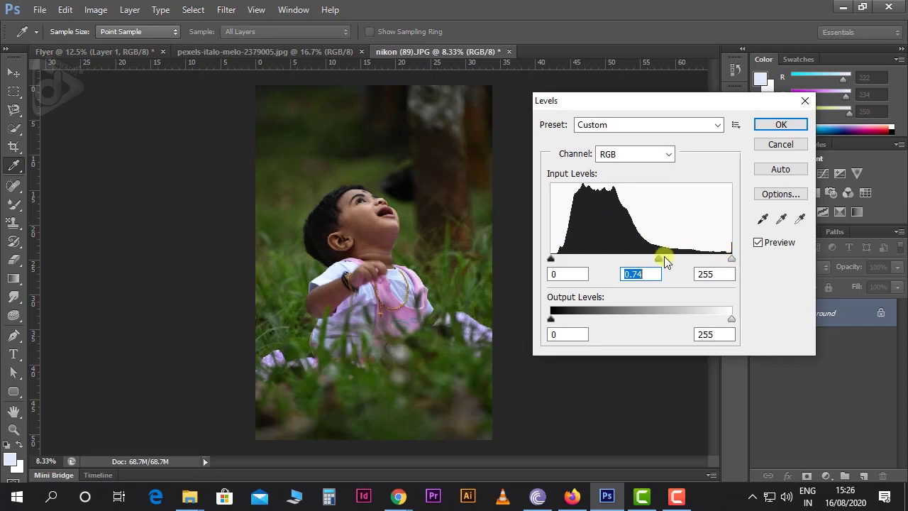
drag(659, 259, 618, 263)
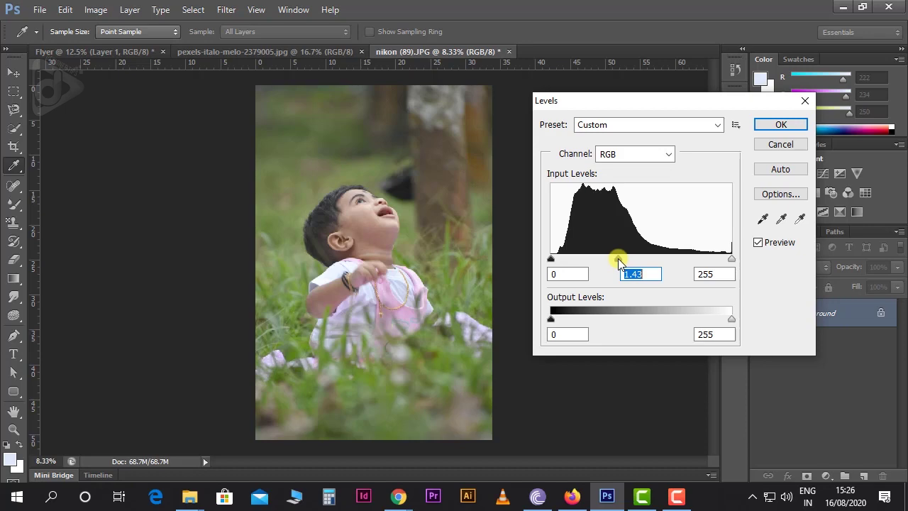
mouse_move(618, 263)
mouse_down()
mouse_move(672, 262)
mouse_move(675, 254)
mouse_move(666, 266)
mouse_move(635, 258)
mouse_up()
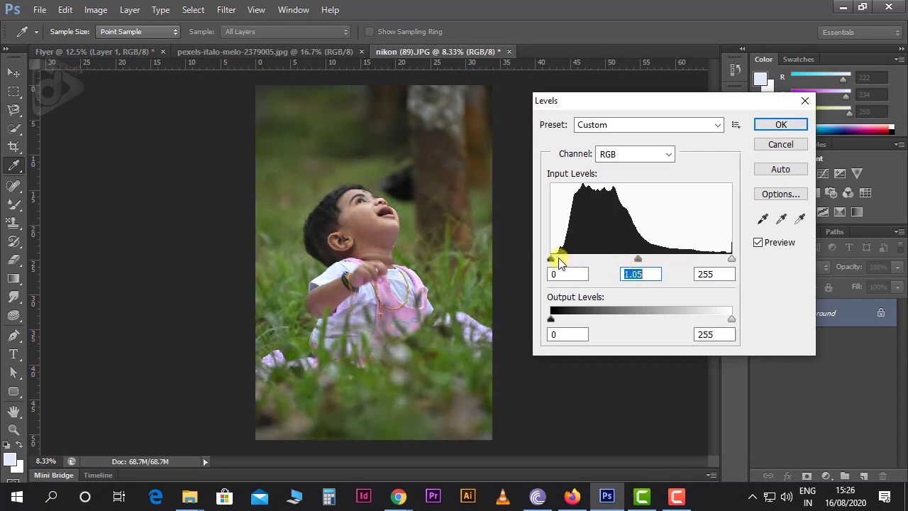
Set the RGB input black point to 42 and the input white point to 183
drag(551, 262, 582, 262)
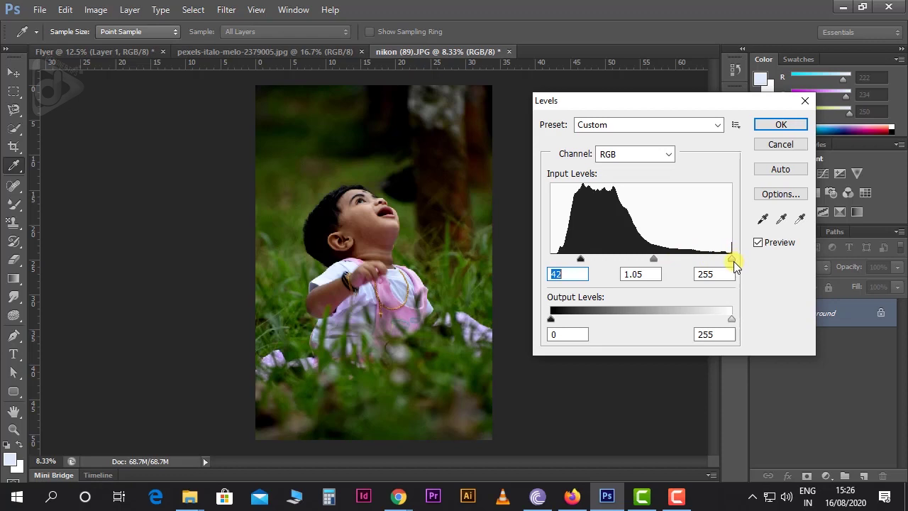
drag(731, 259, 679, 263)
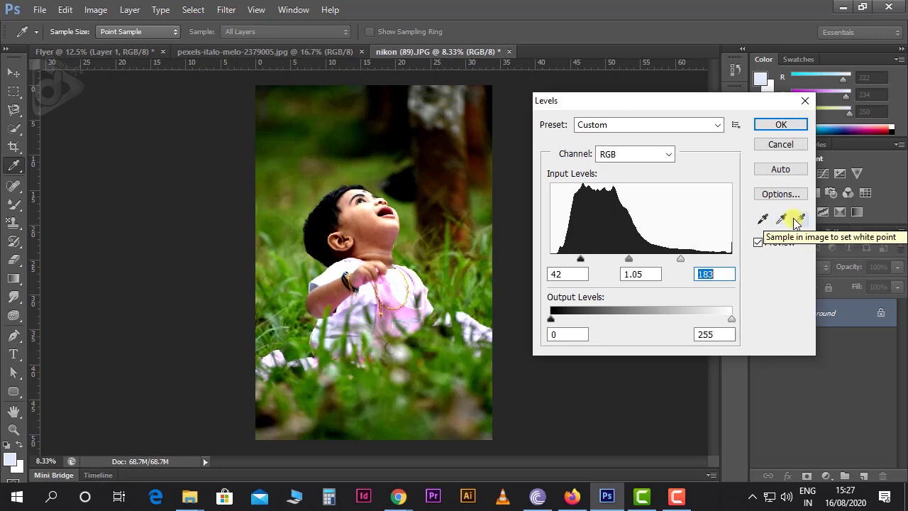
Try sampling a dark background spot for black and the child's dress for gray and white, and apply the Auto correction
click(764, 222)
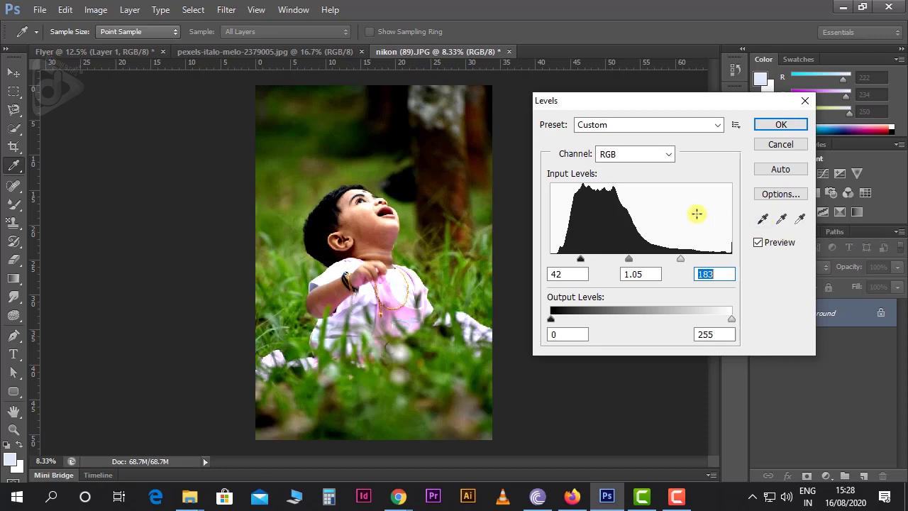
click(401, 186)
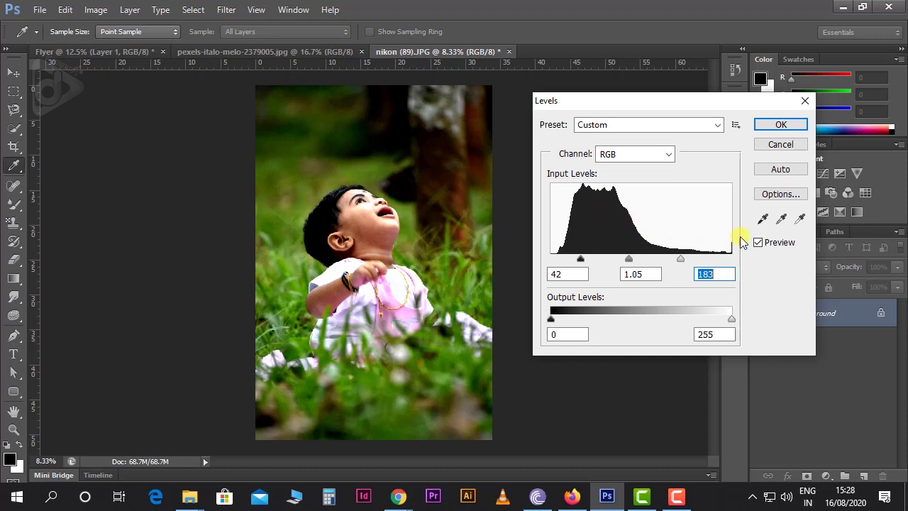
click(780, 223)
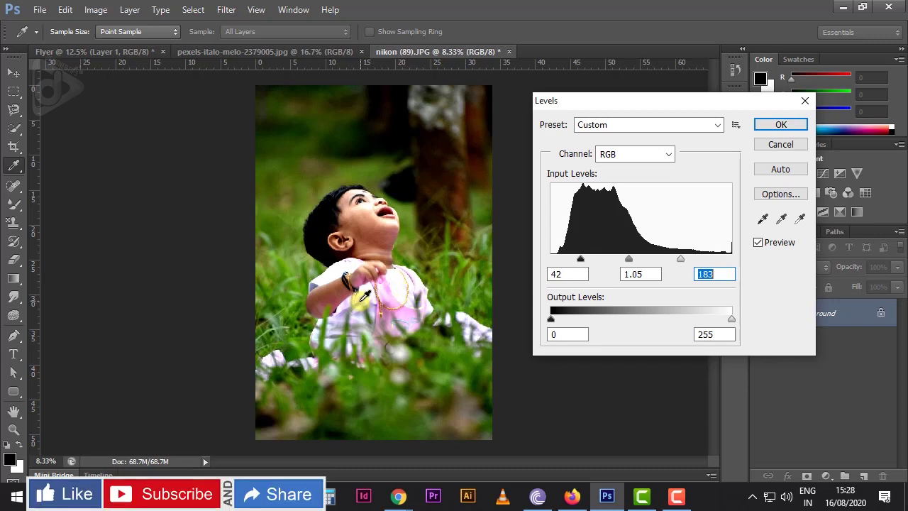
click(360, 303)
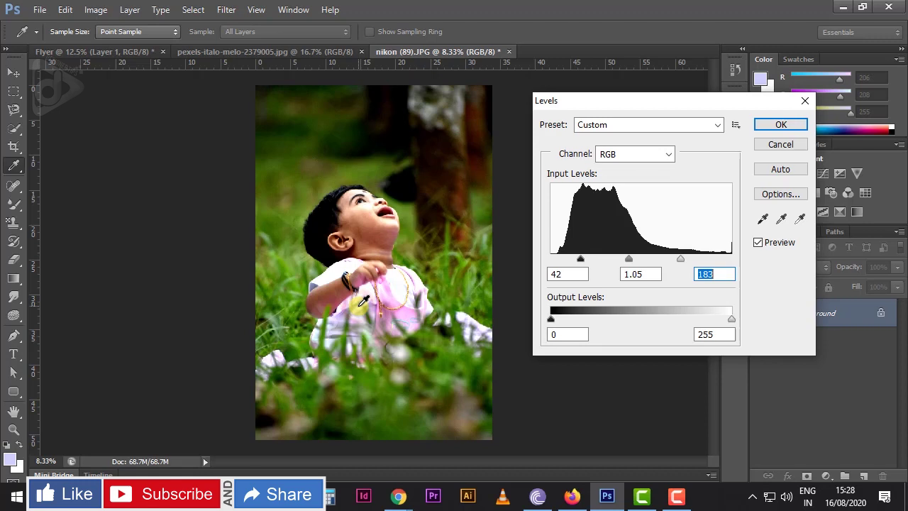
click(799, 220)
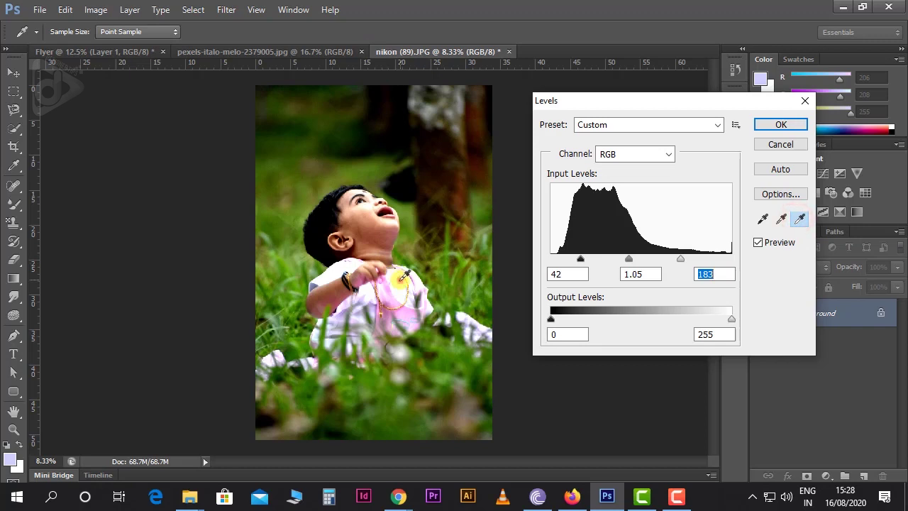
click(398, 275)
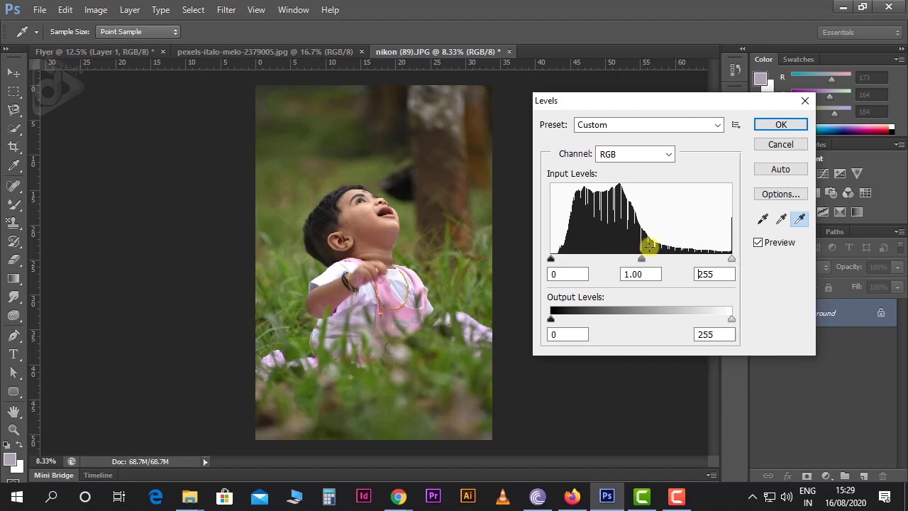
click(778, 176)
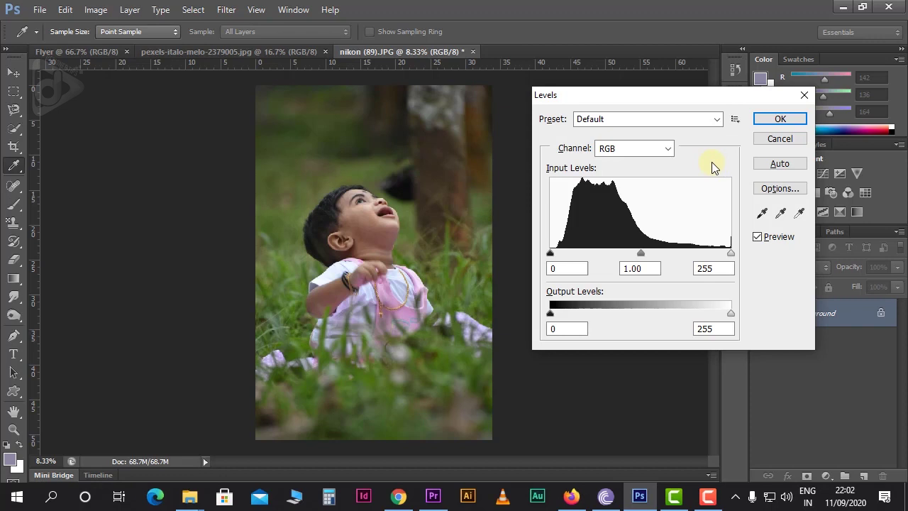
Try an input black point of 29 on the Red channel in Levels, and reduce it to 4
click(652, 152)
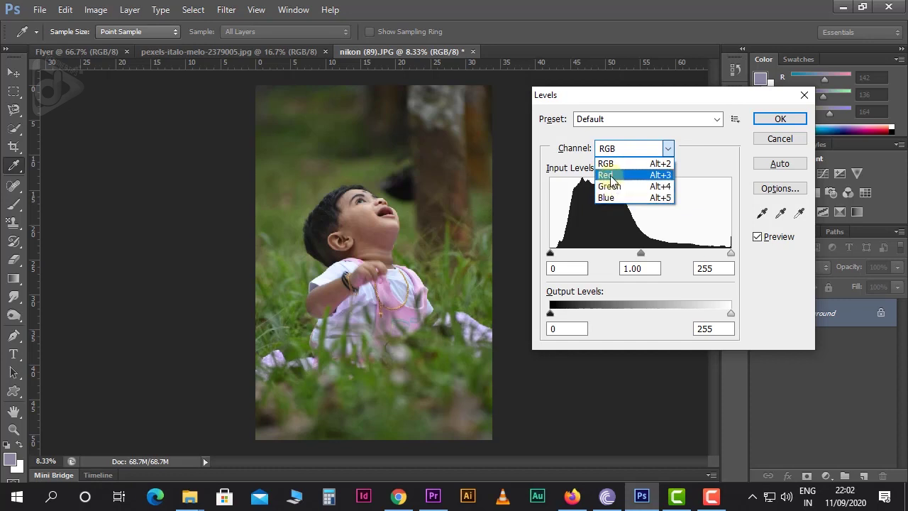
click(609, 175)
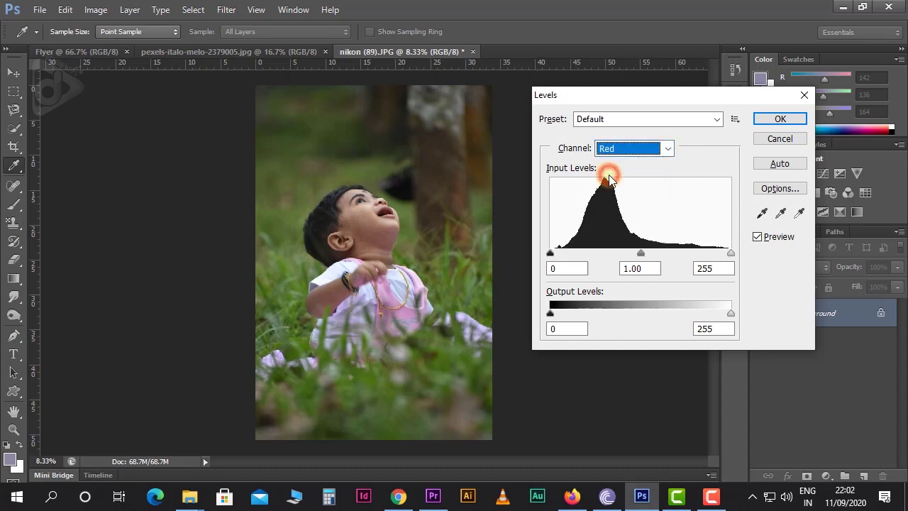
click(613, 149)
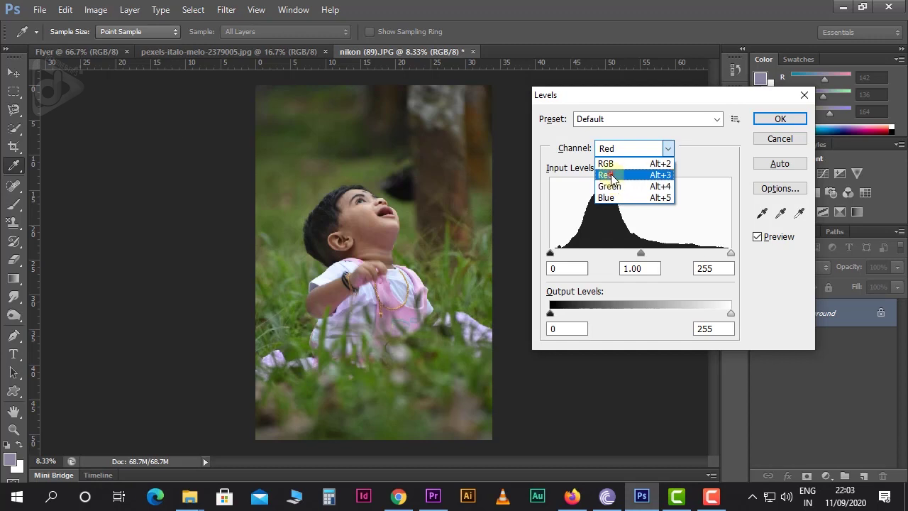
click(611, 176)
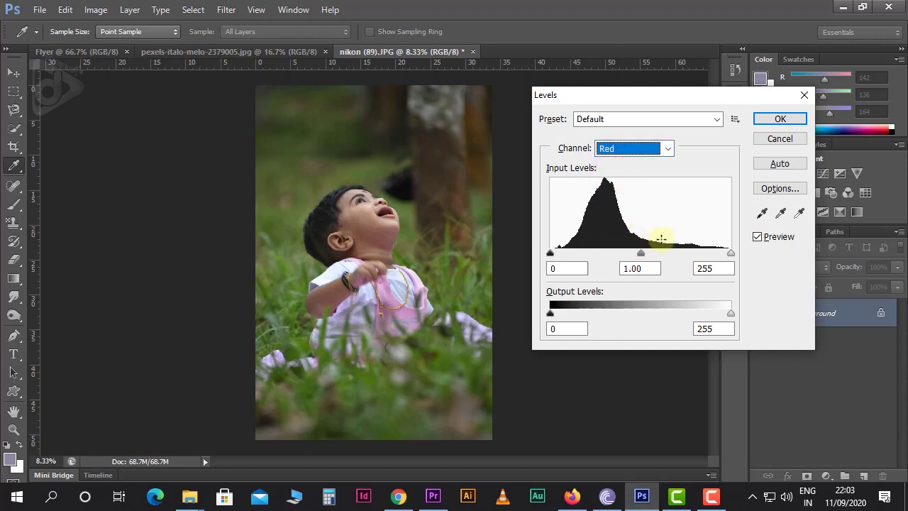
click(731, 254)
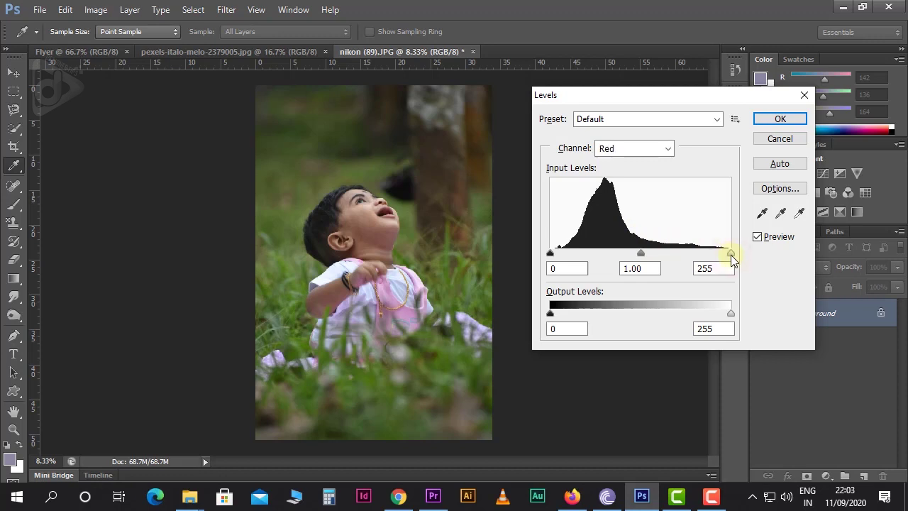
mouse_move(730, 255)
mouse_down()
mouse_move(686, 255)
mouse_move(732, 255)
mouse_up()
drag(550, 254, 570, 254)
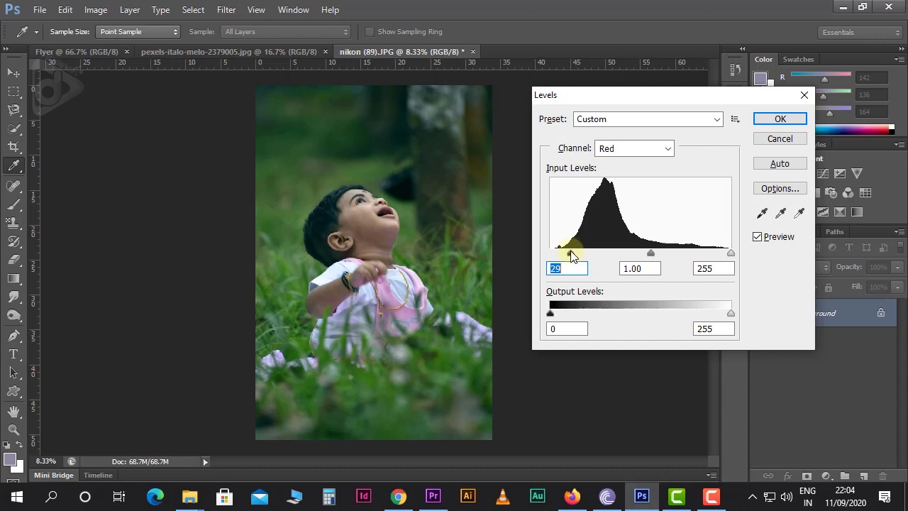
click(571, 252)
drag(571, 253, 554, 253)
Try a Green channel white point of 214 and black point of 47, ending with white at 255 and black at 1
click(634, 148)
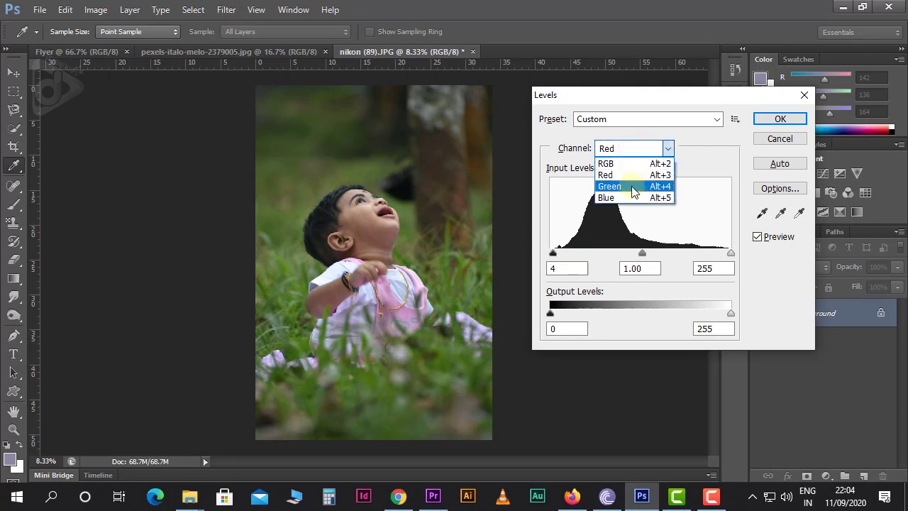
click(631, 186)
drag(731, 252, 702, 259)
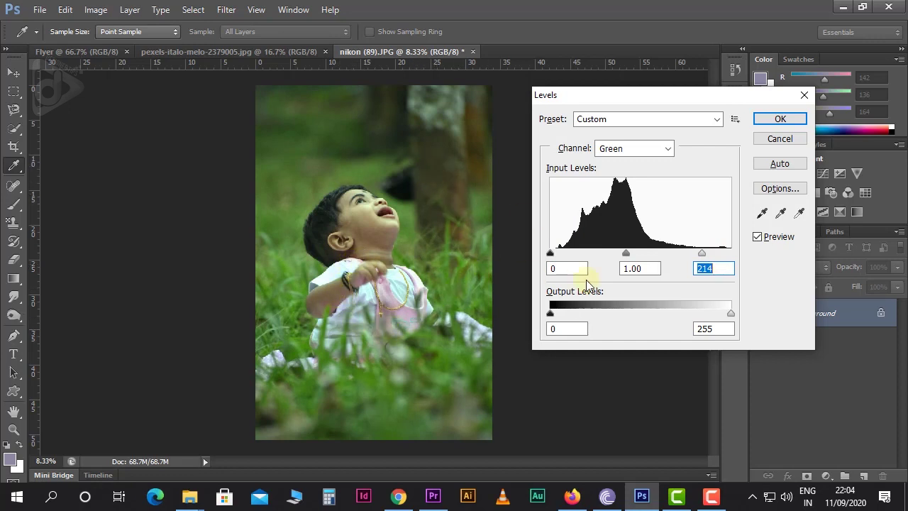
drag(704, 253, 736, 252)
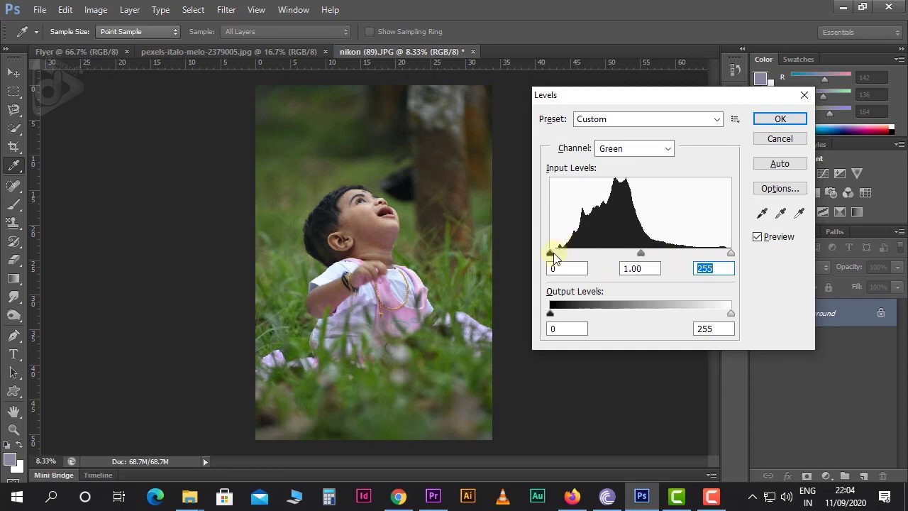
drag(552, 256, 583, 249)
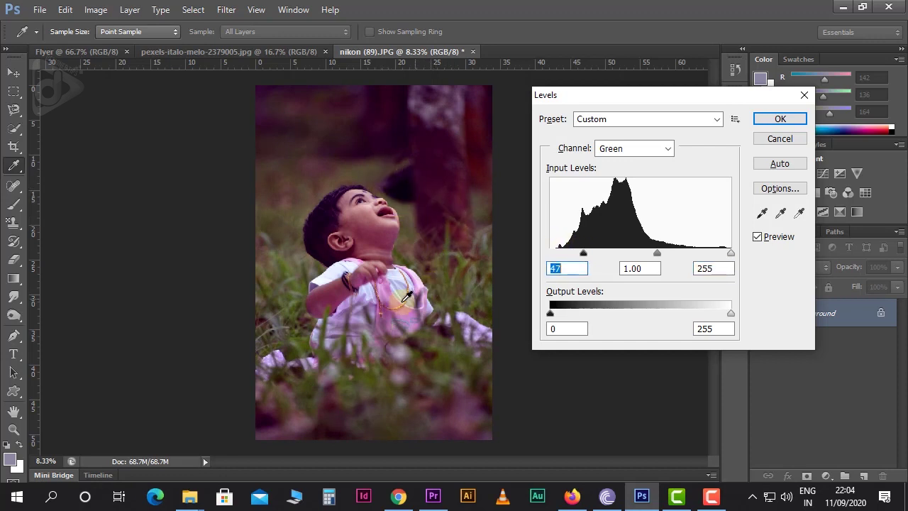
drag(583, 253, 552, 264)
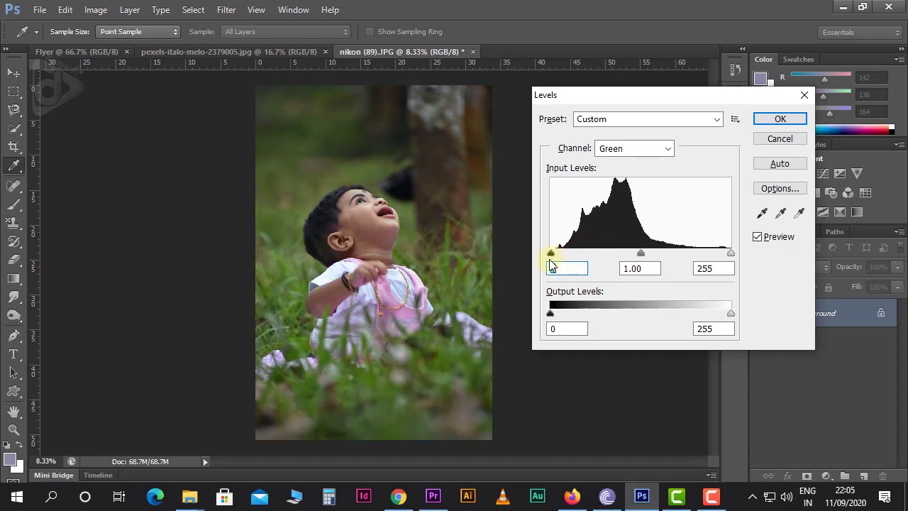
Try shifting the Blue channel's input white point and a black point of 40, and restore them to 255 and 0
click(634, 149)
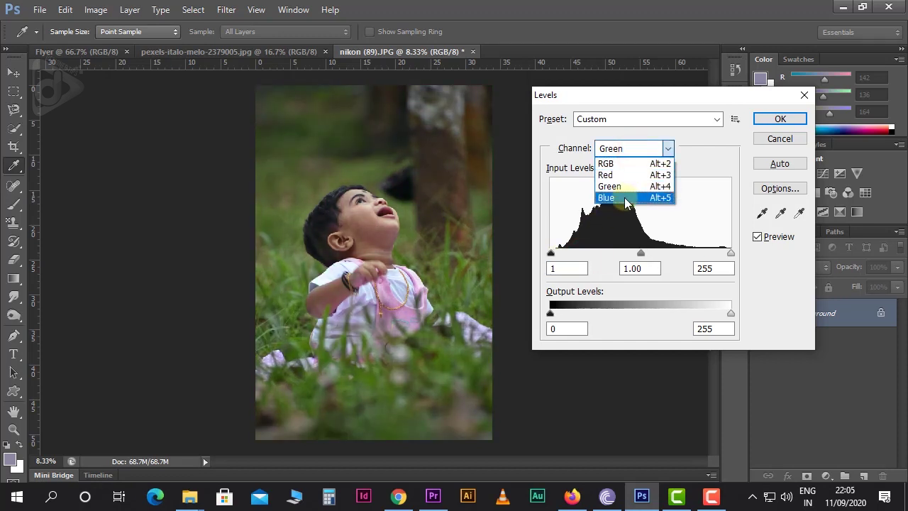
click(626, 200)
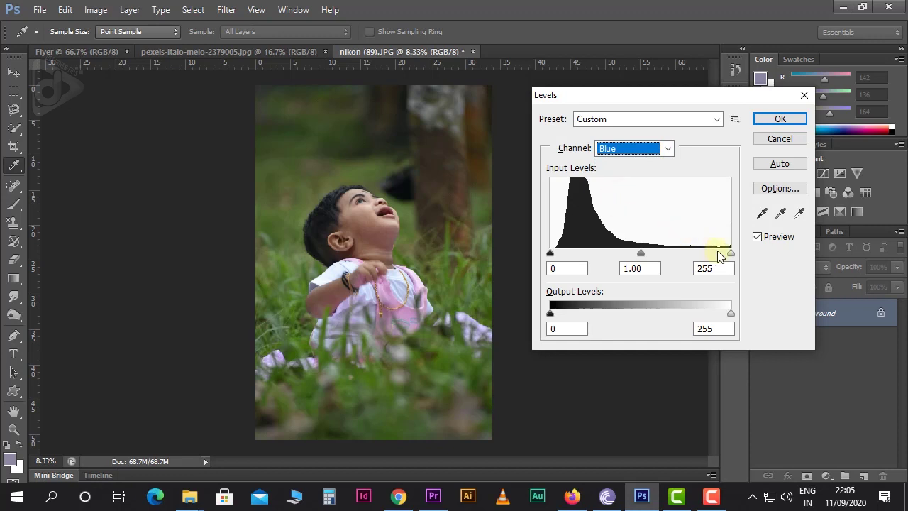
drag(731, 253, 709, 261)
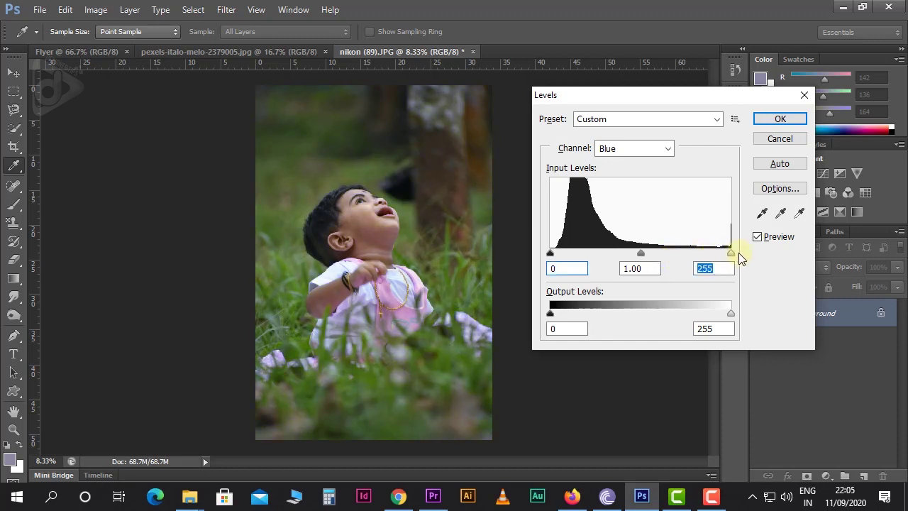
drag(552, 258, 578, 264)
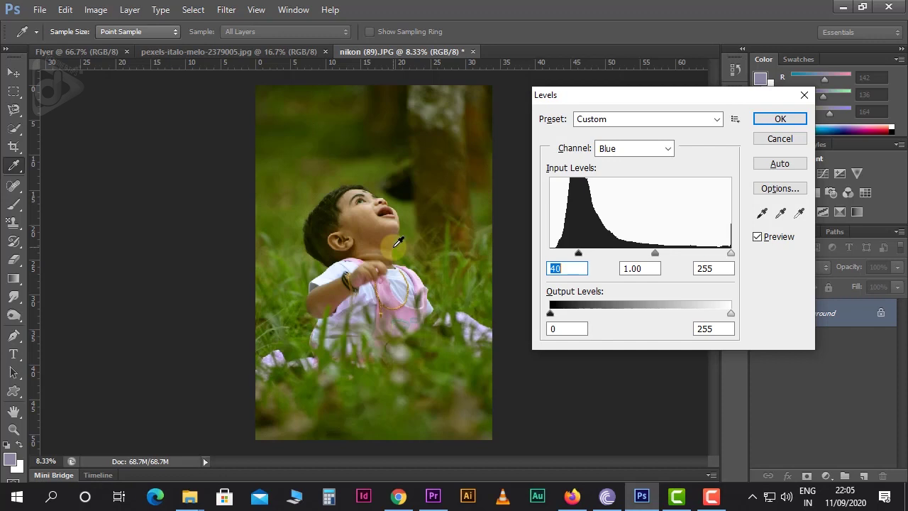
drag(578, 252, 549, 263)
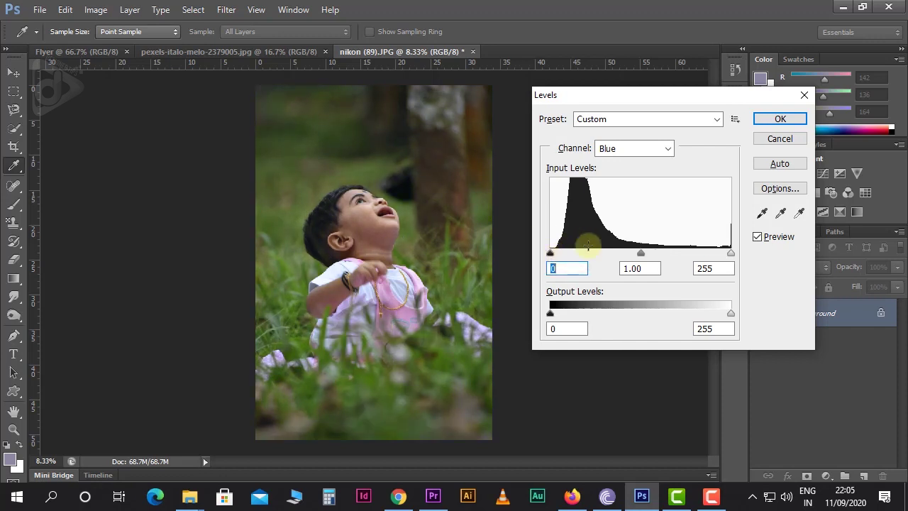
Return the Levels adjustment to the composite RGB channel
click(615, 150)
click(610, 162)
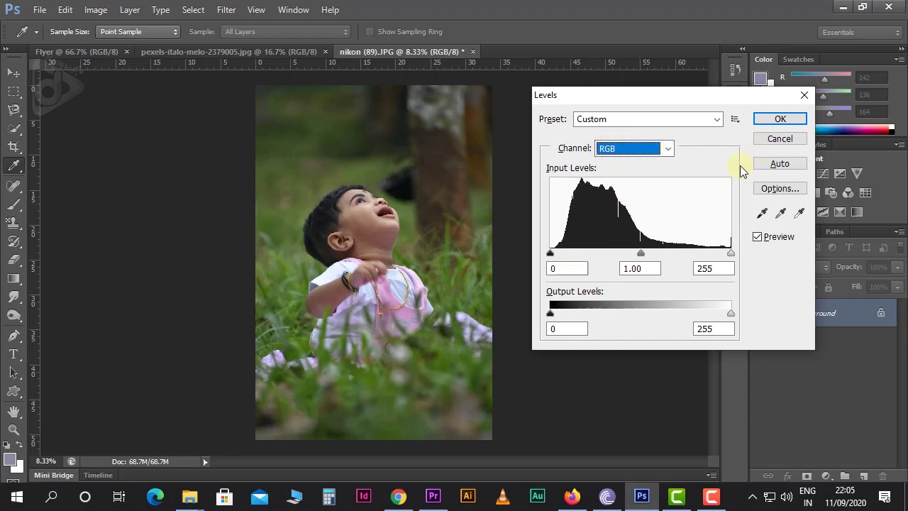
key(alt)
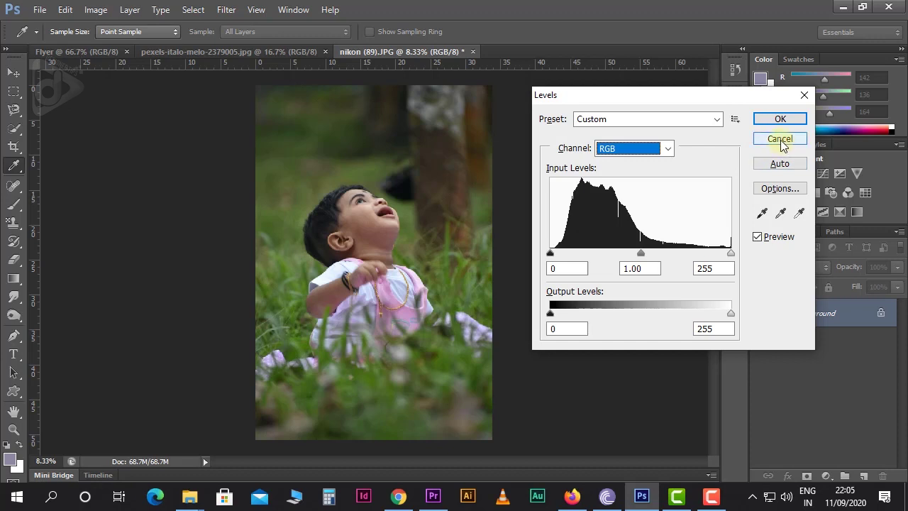
Reset the Levels settings, and set the RGB channel's input black point to 16 and white point to 233
alt+click(780, 141)
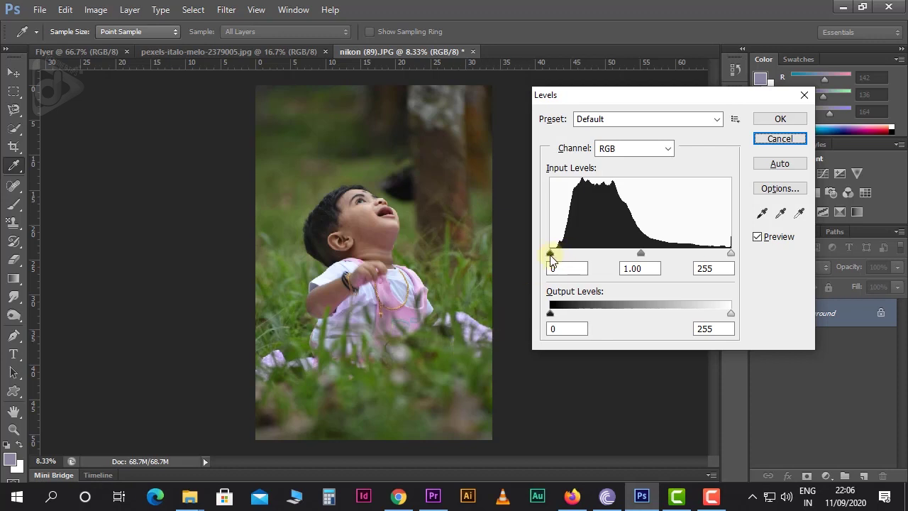
drag(551, 254, 558, 254)
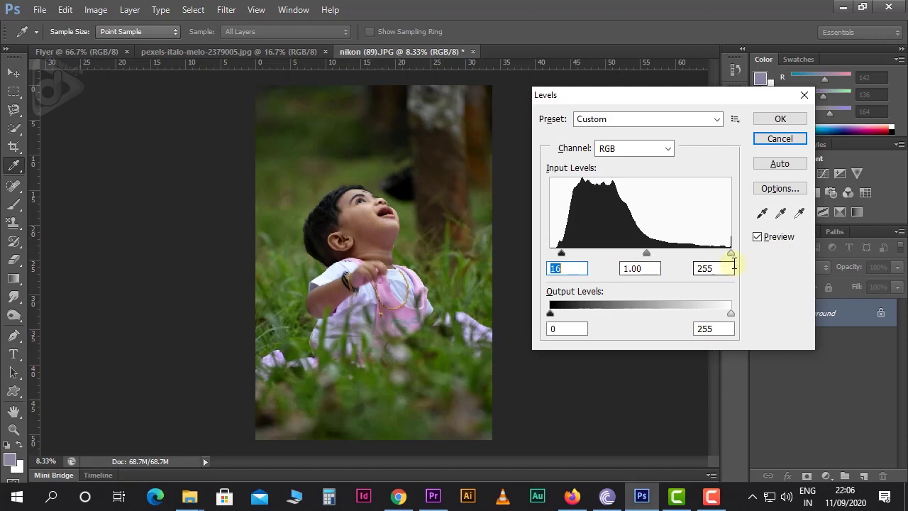
drag(729, 257, 715, 255)
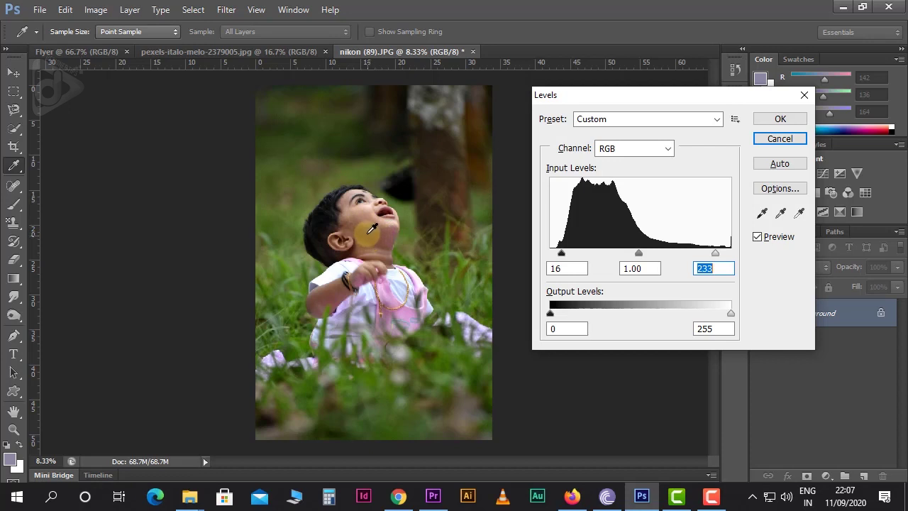
Set the Blue channel's input black point to 5 in Levels
click(631, 149)
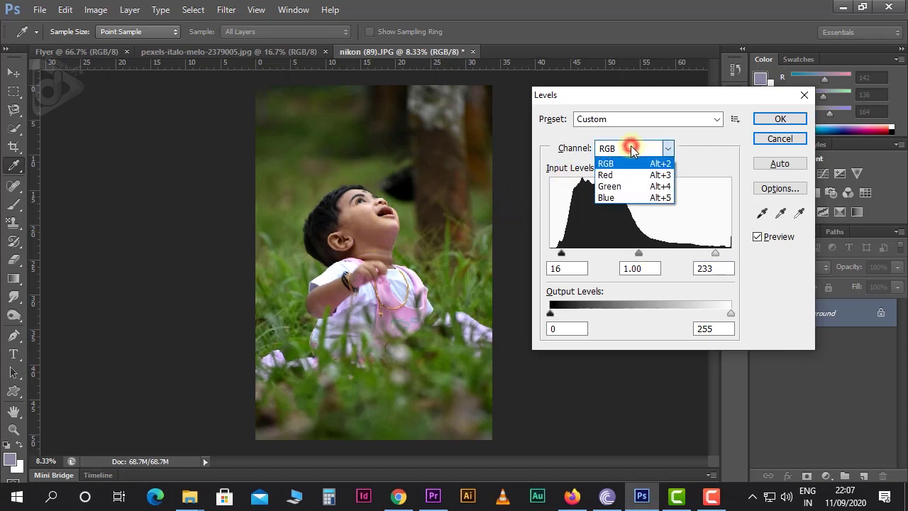
click(627, 197)
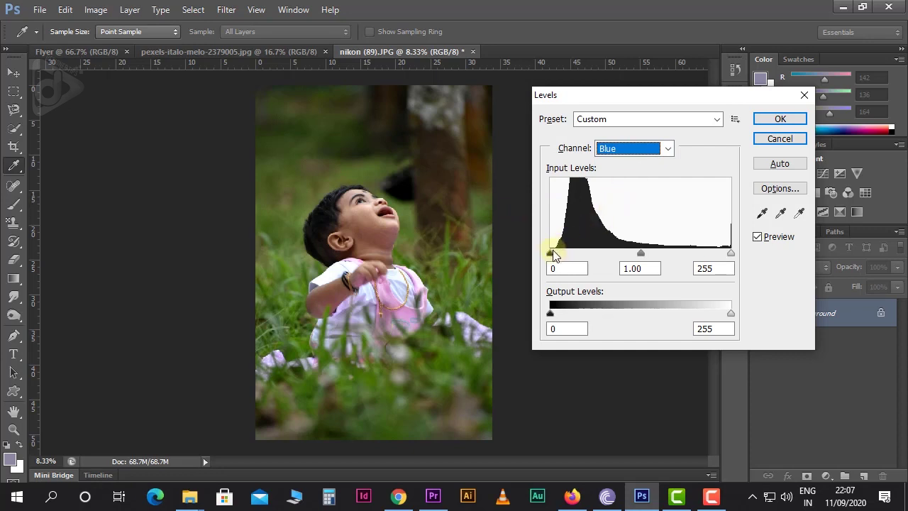
drag(551, 256, 554, 257)
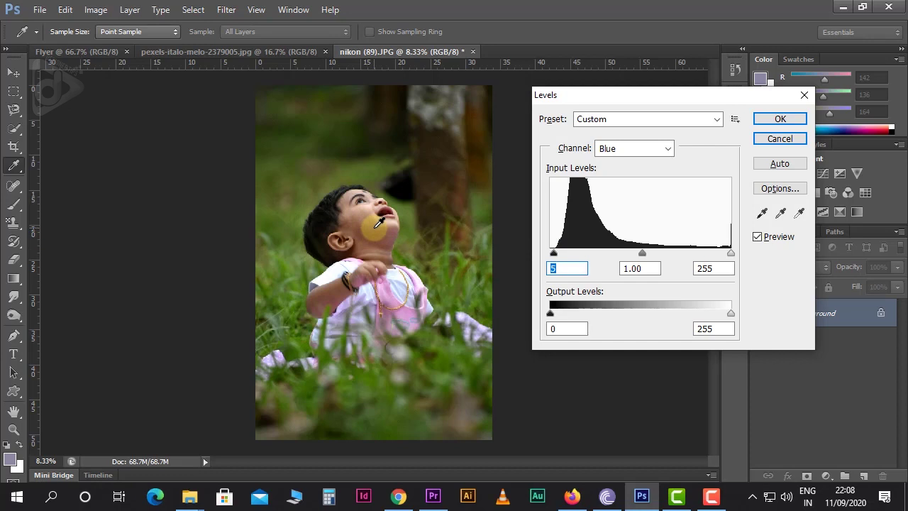
Set the Green channel's input white point to 247 and apply the Levels adjustment
click(641, 150)
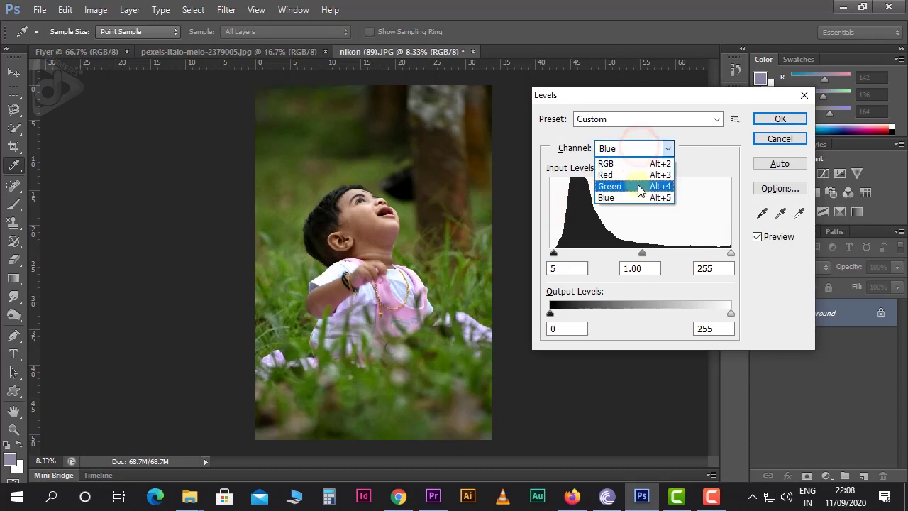
click(640, 186)
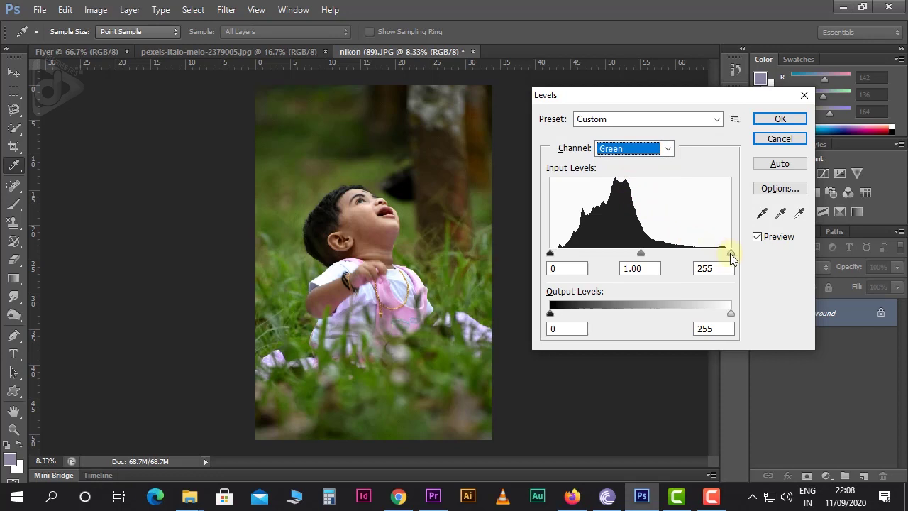
drag(730, 253, 723, 257)
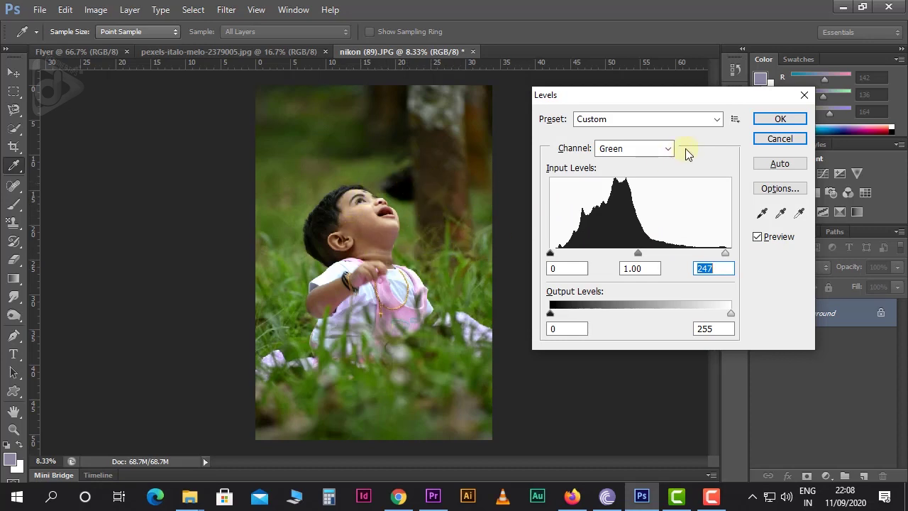
click(768, 119)
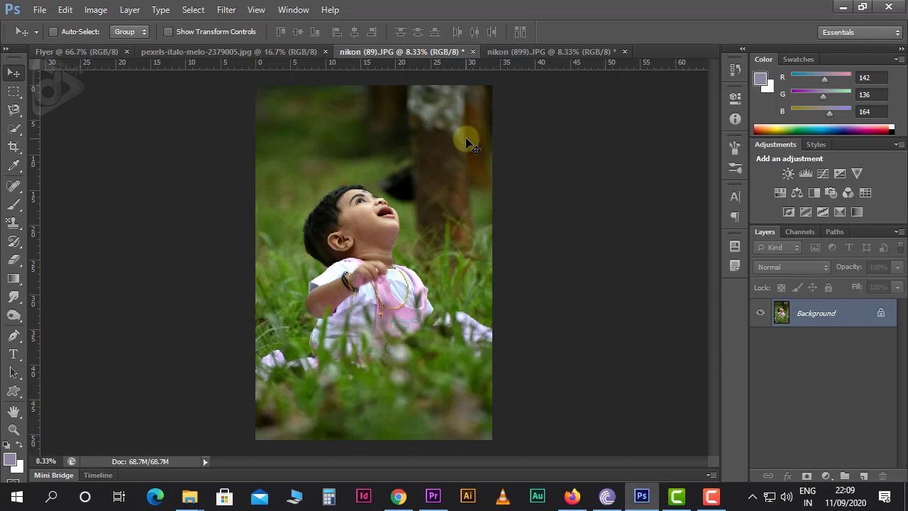
Compare the adjusted photo with nikon (899).JPG, and return to nikon (89).JPG
click(511, 57)
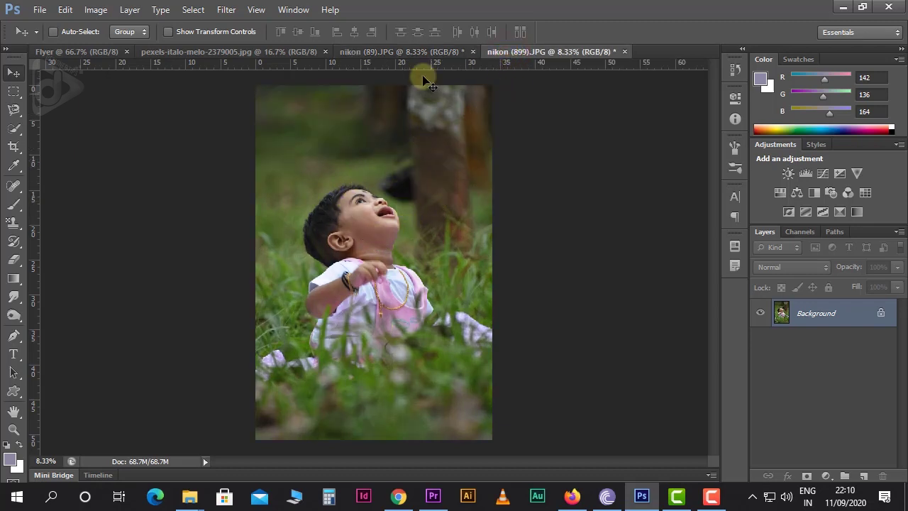
click(401, 53)
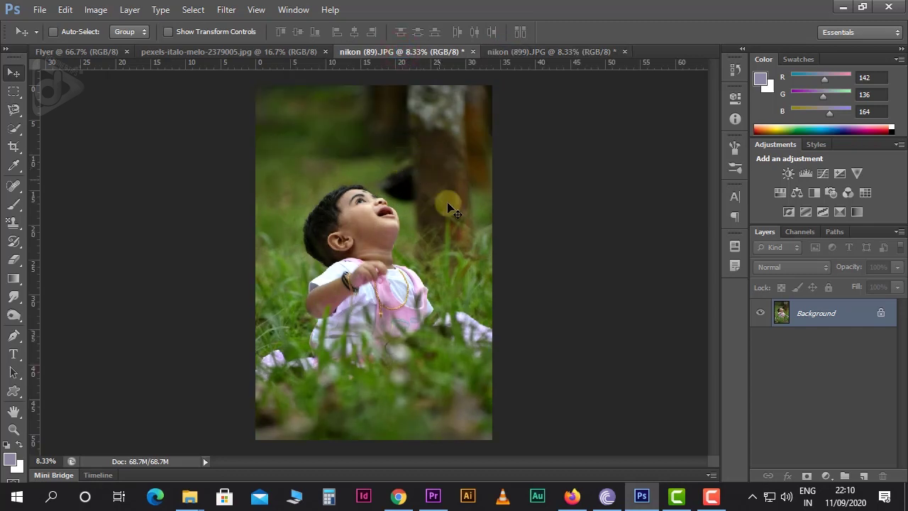